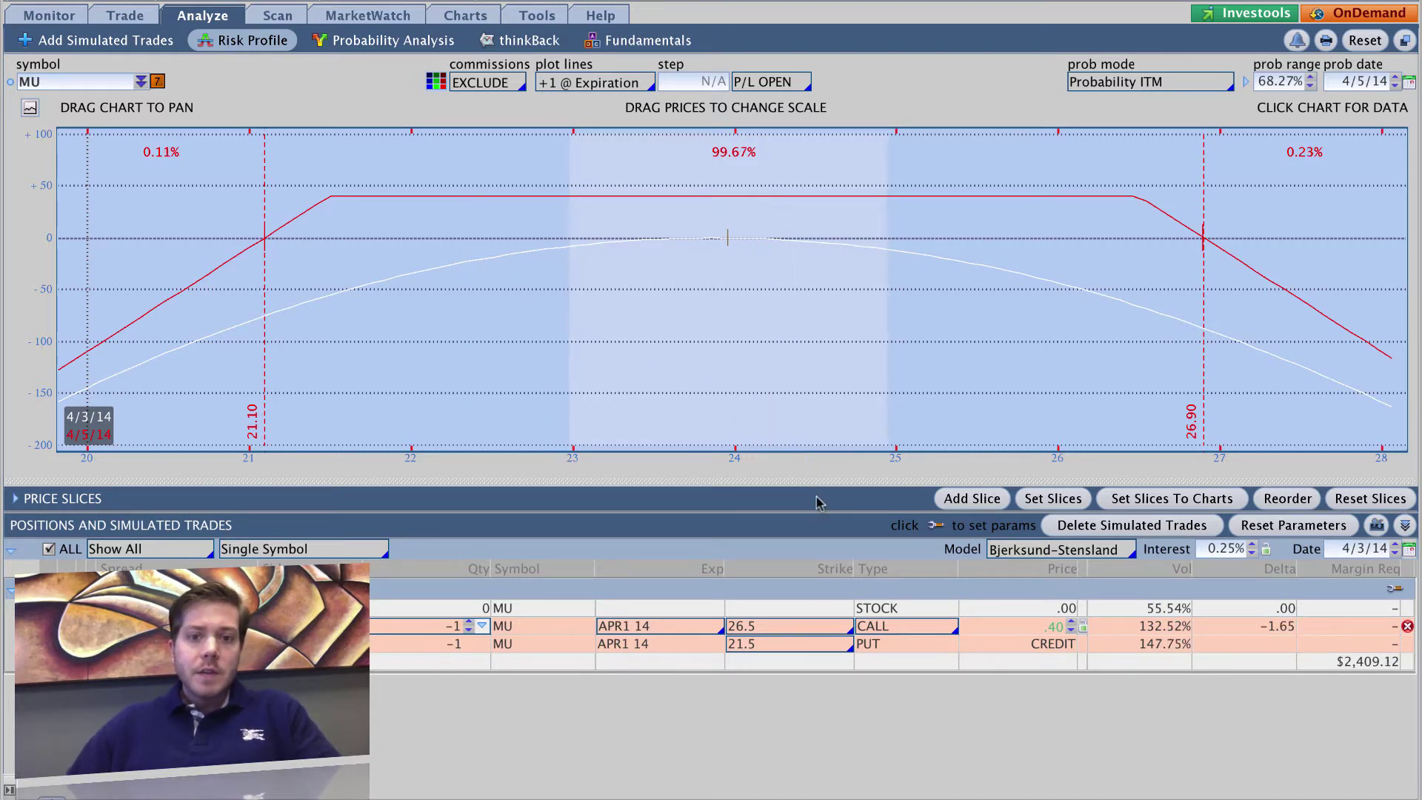
Move the price slices, ending with the upper at 24.97 and the lower at 22.97.
left_click(979, 374)
left_click(476, 383)
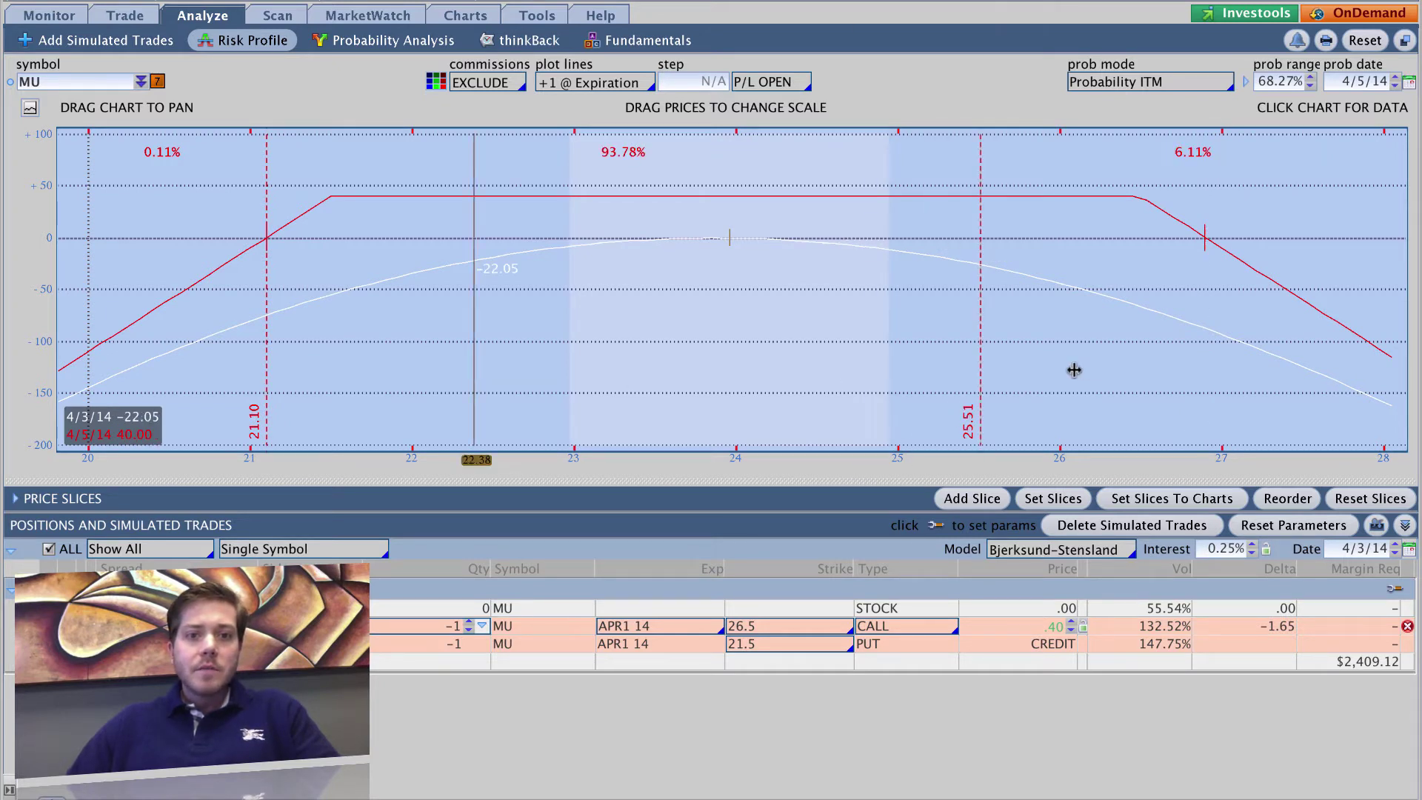
left_click(896, 379)
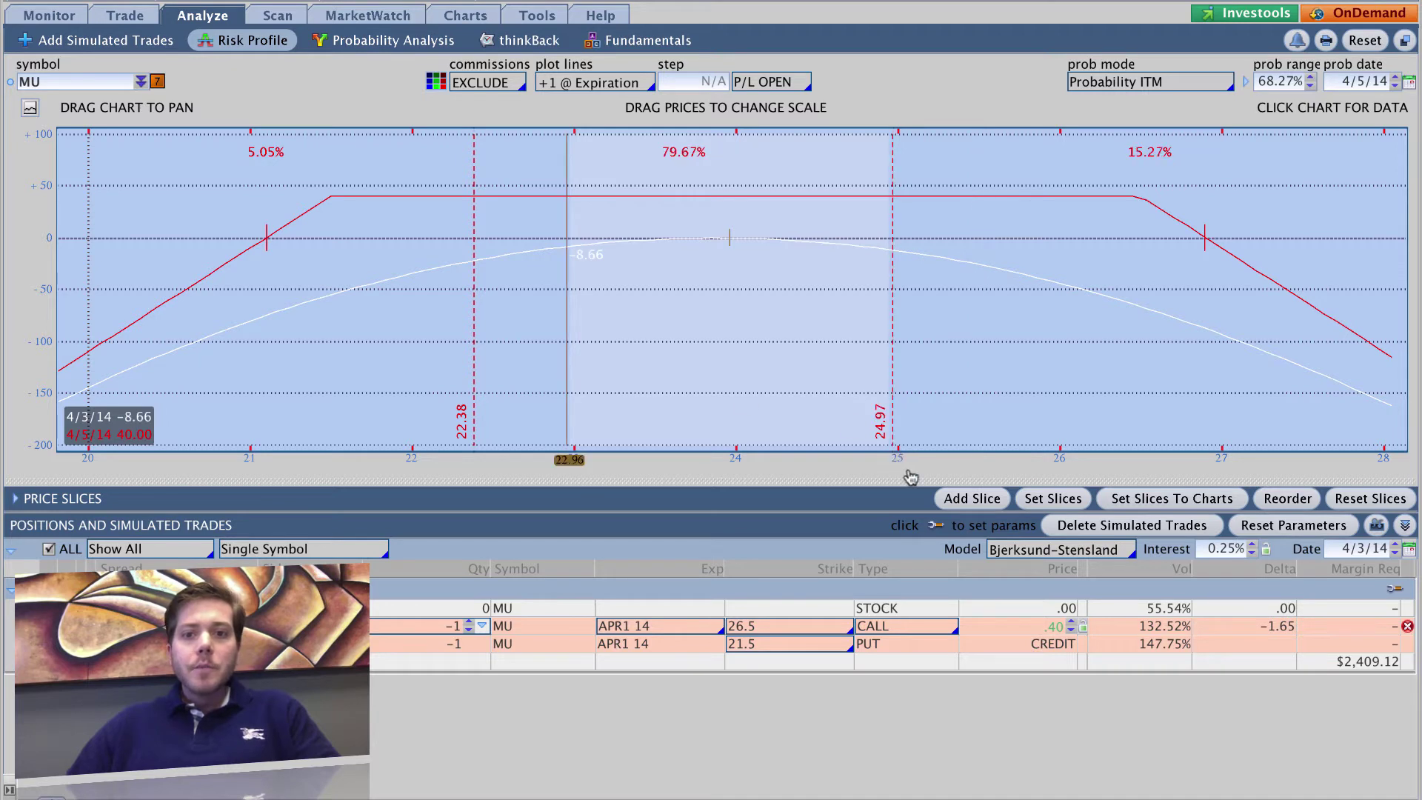
left_click(569, 379)
Snap the price slices to the 4/5/14 breakeven prices.
left_click(1045, 500)
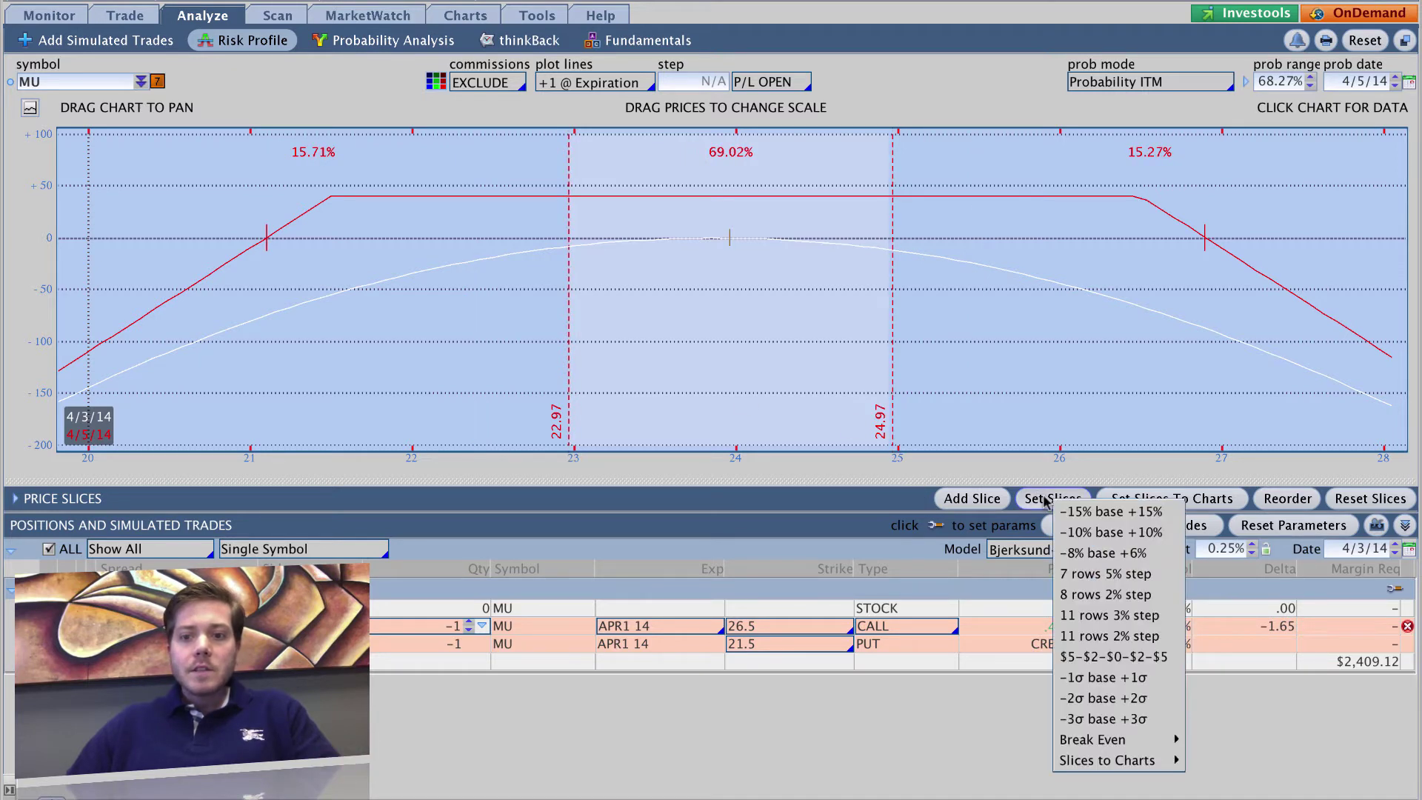
mouse_move(1135, 740)
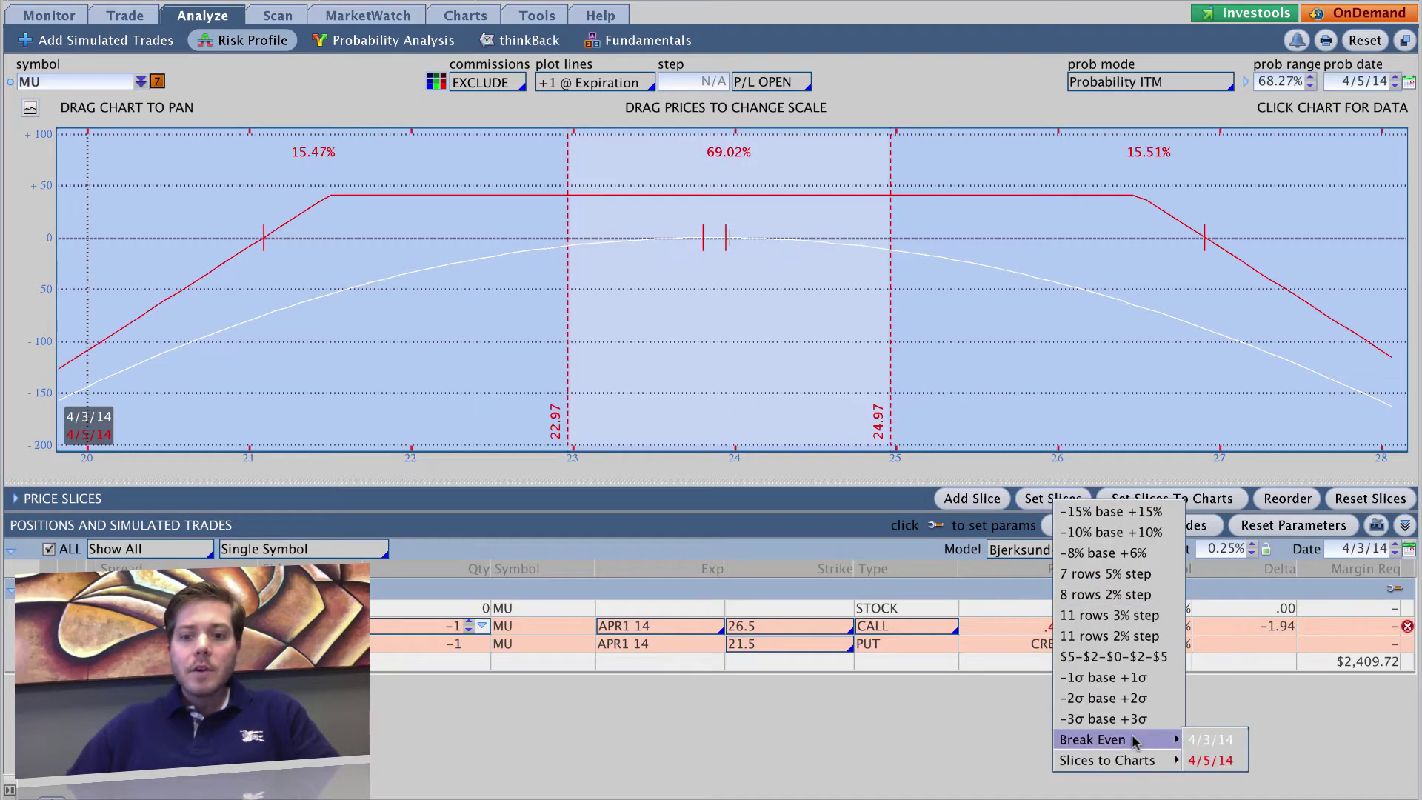
left_click(1214, 761)
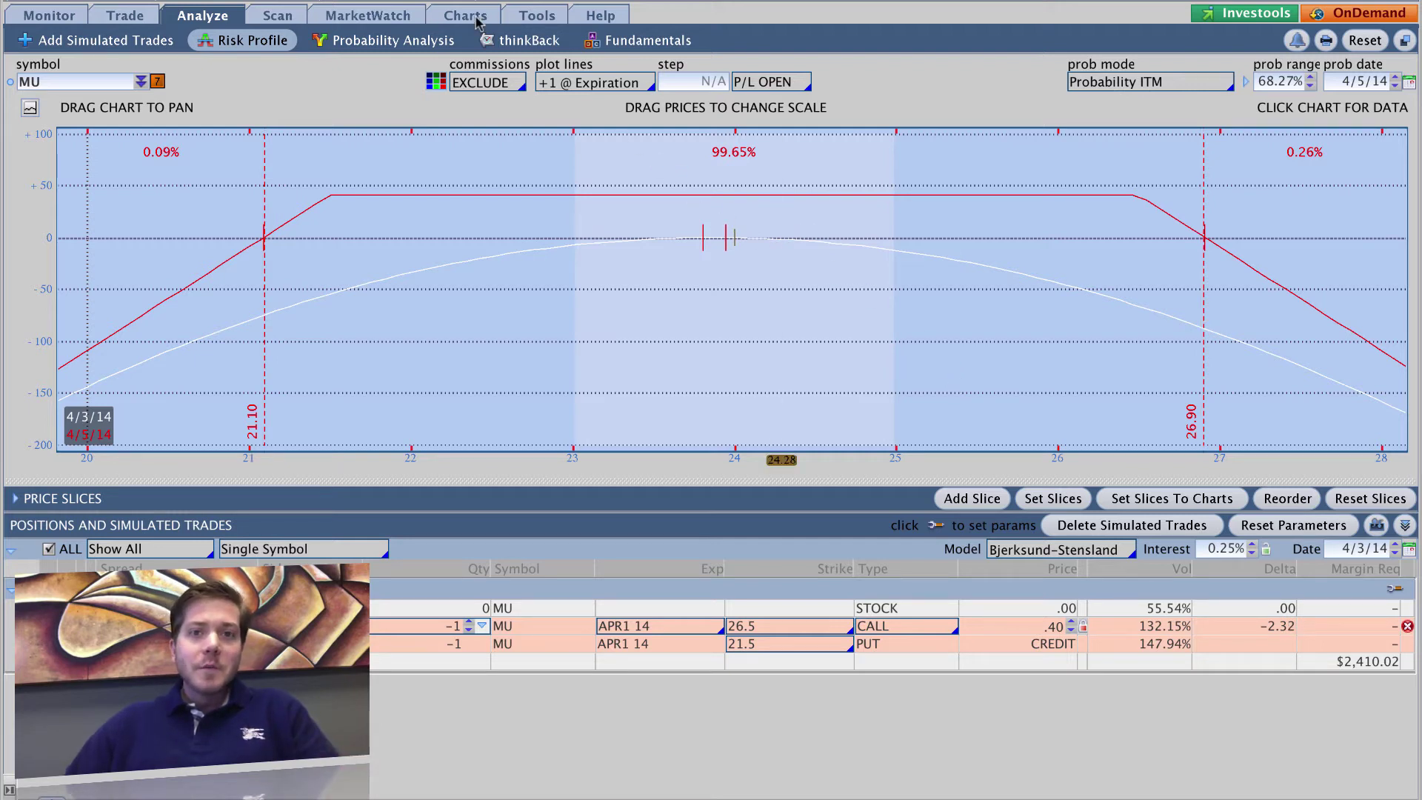
On the MU daily chart, draw a price channel from late October to mid-May, topping at 26.73.
mouse_move(476, 21)
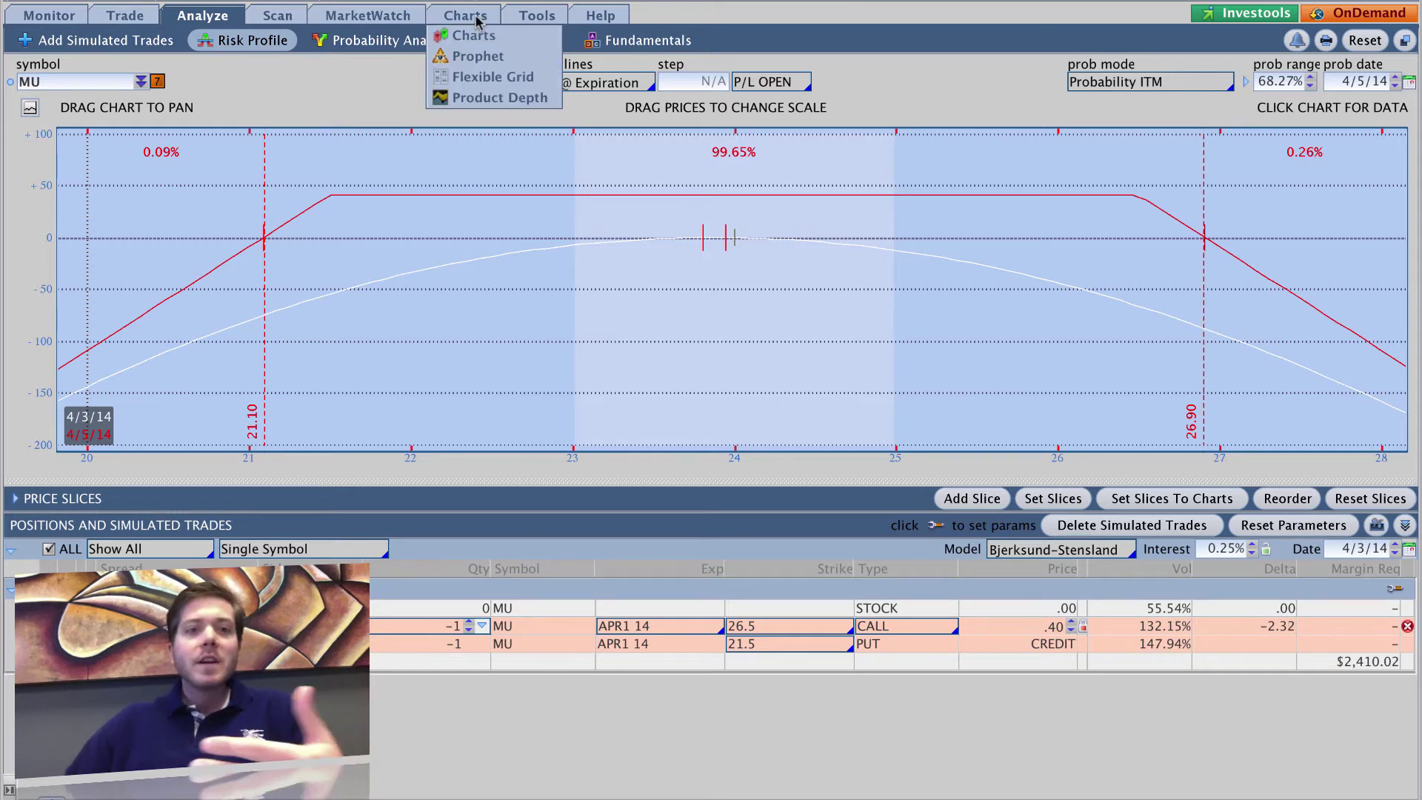
left_click(476, 20)
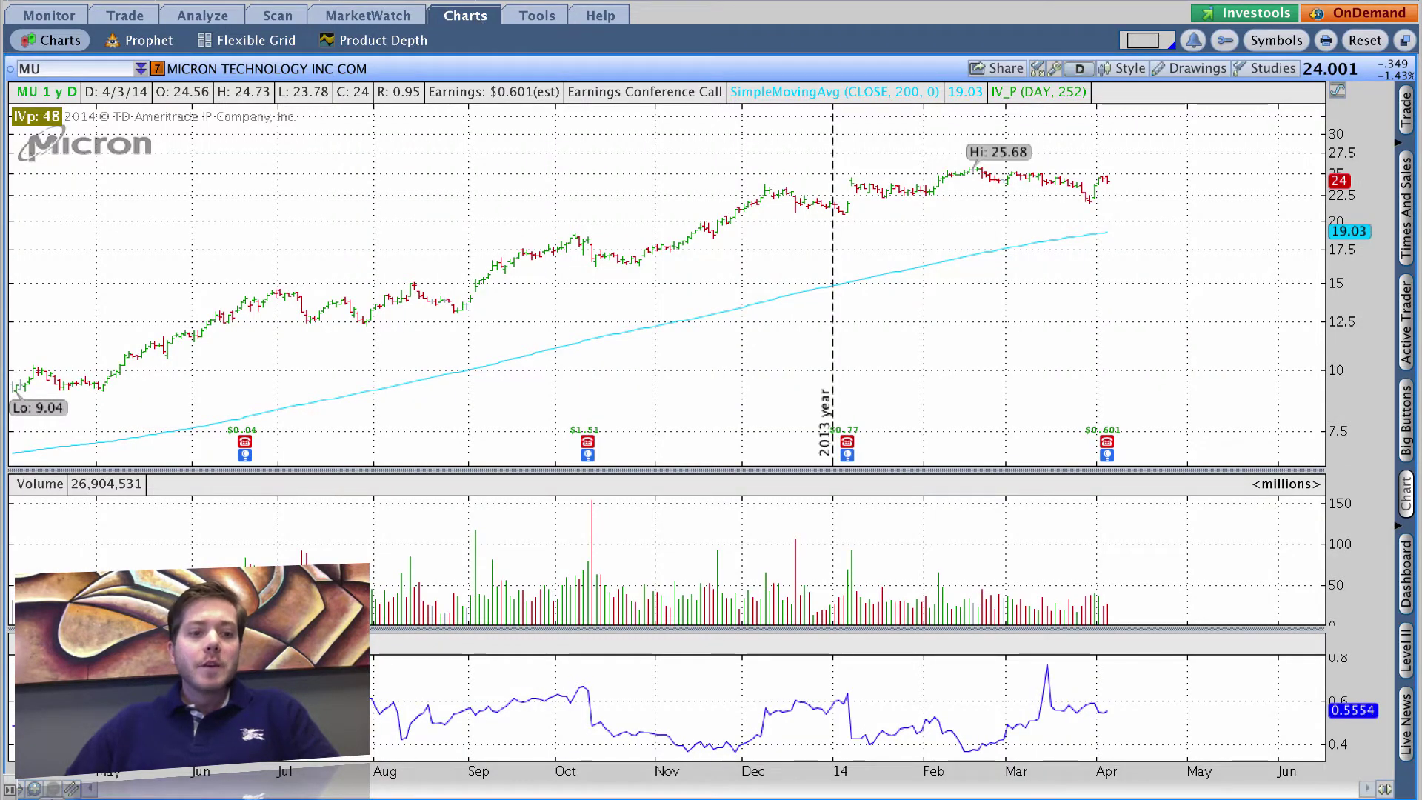
left_click(72, 788)
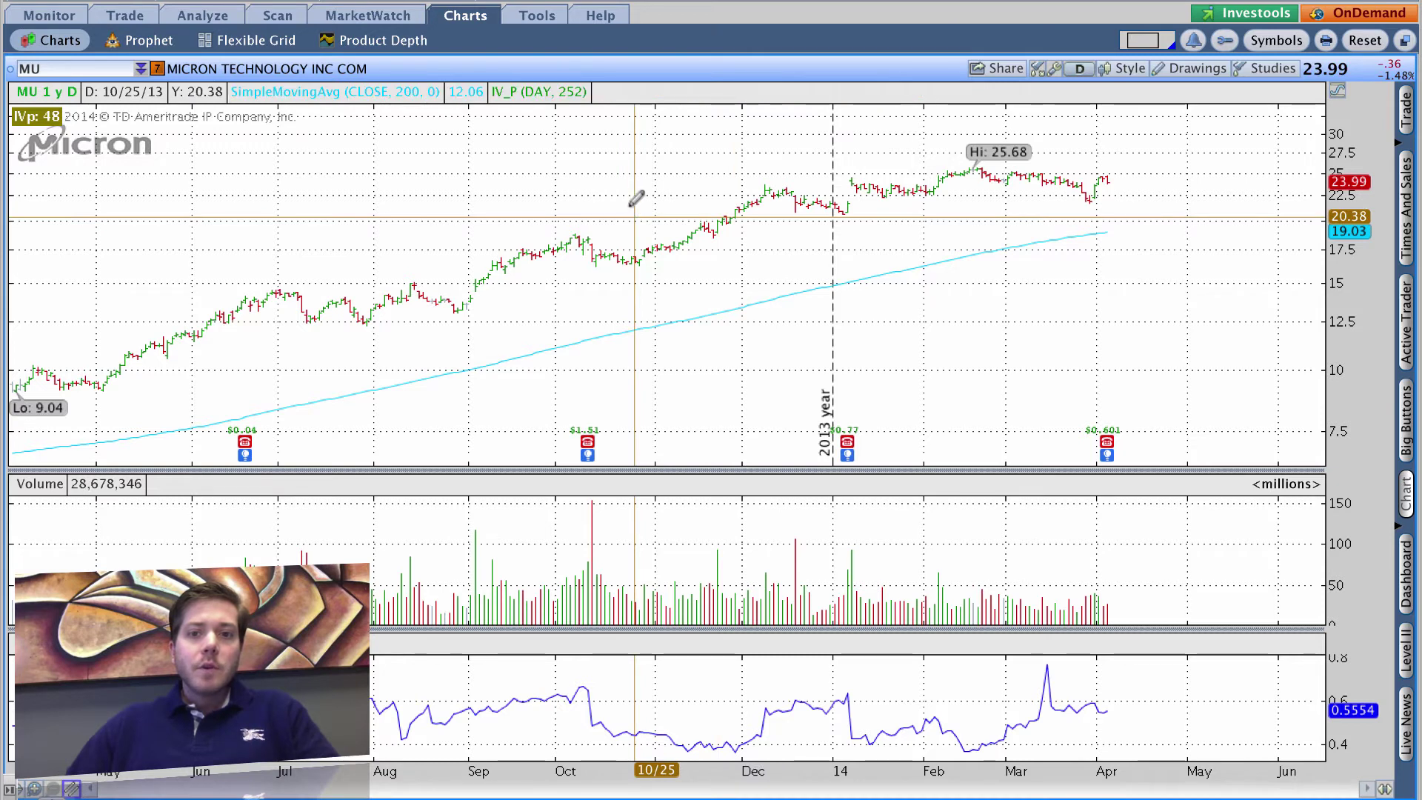
left_click(637, 209)
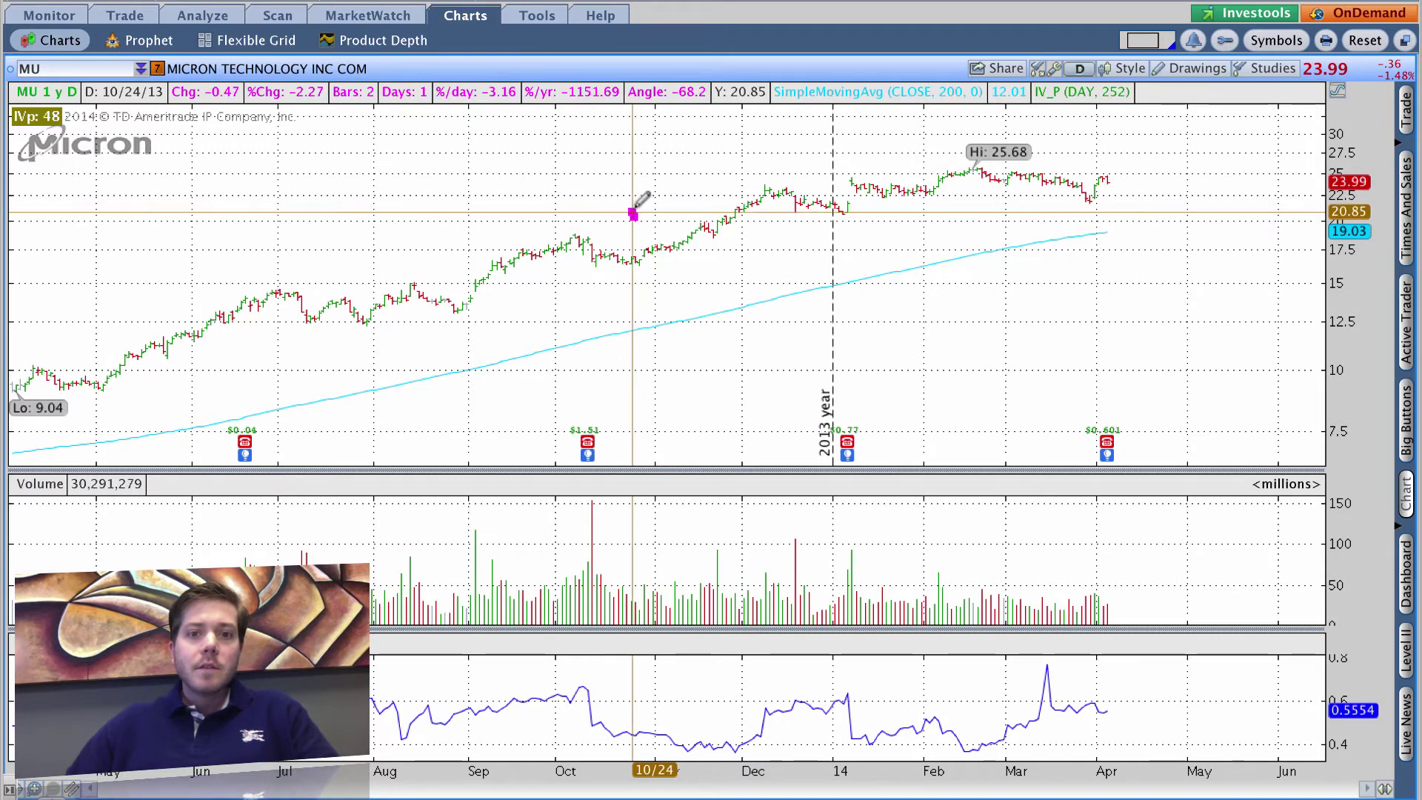
left_click(880, 202)
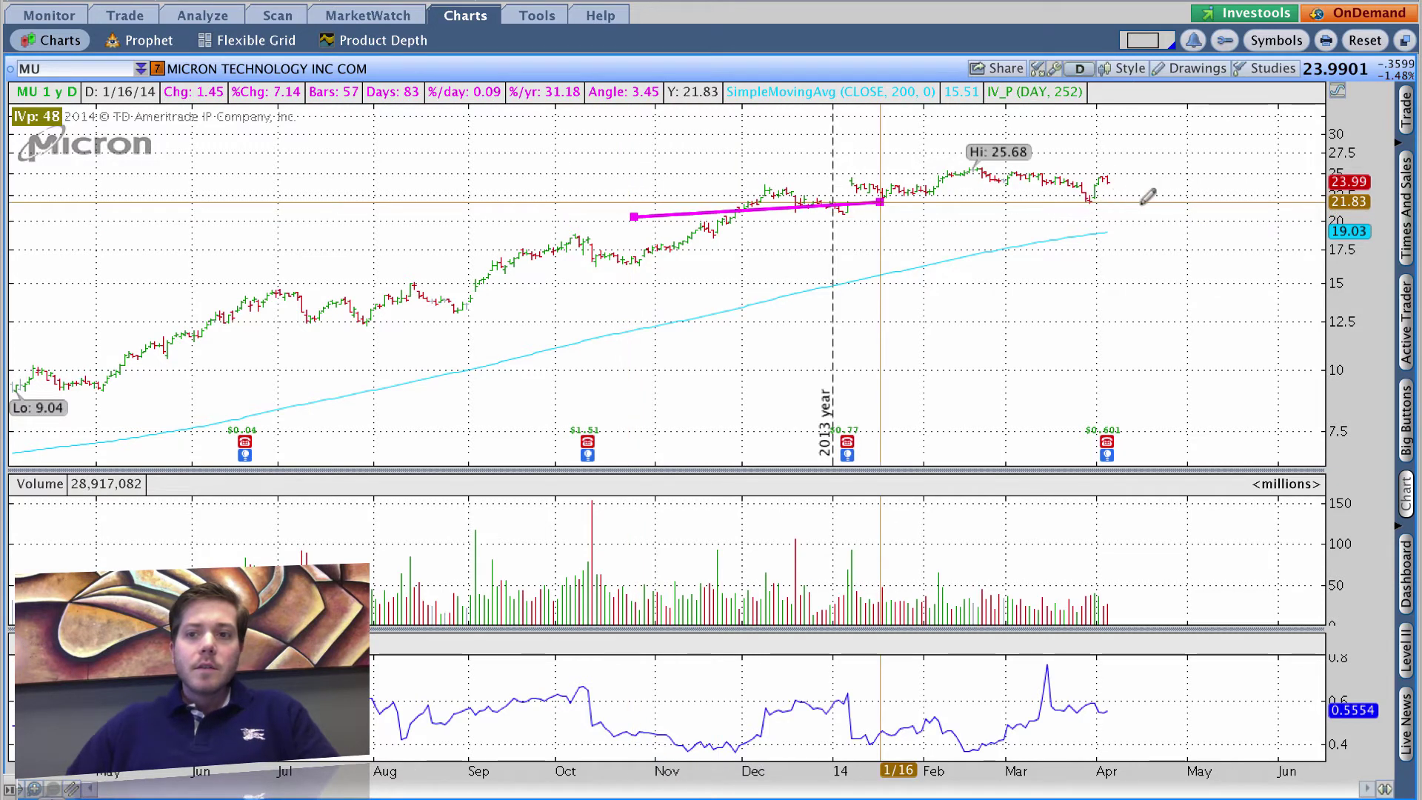
left_click(1207, 213)
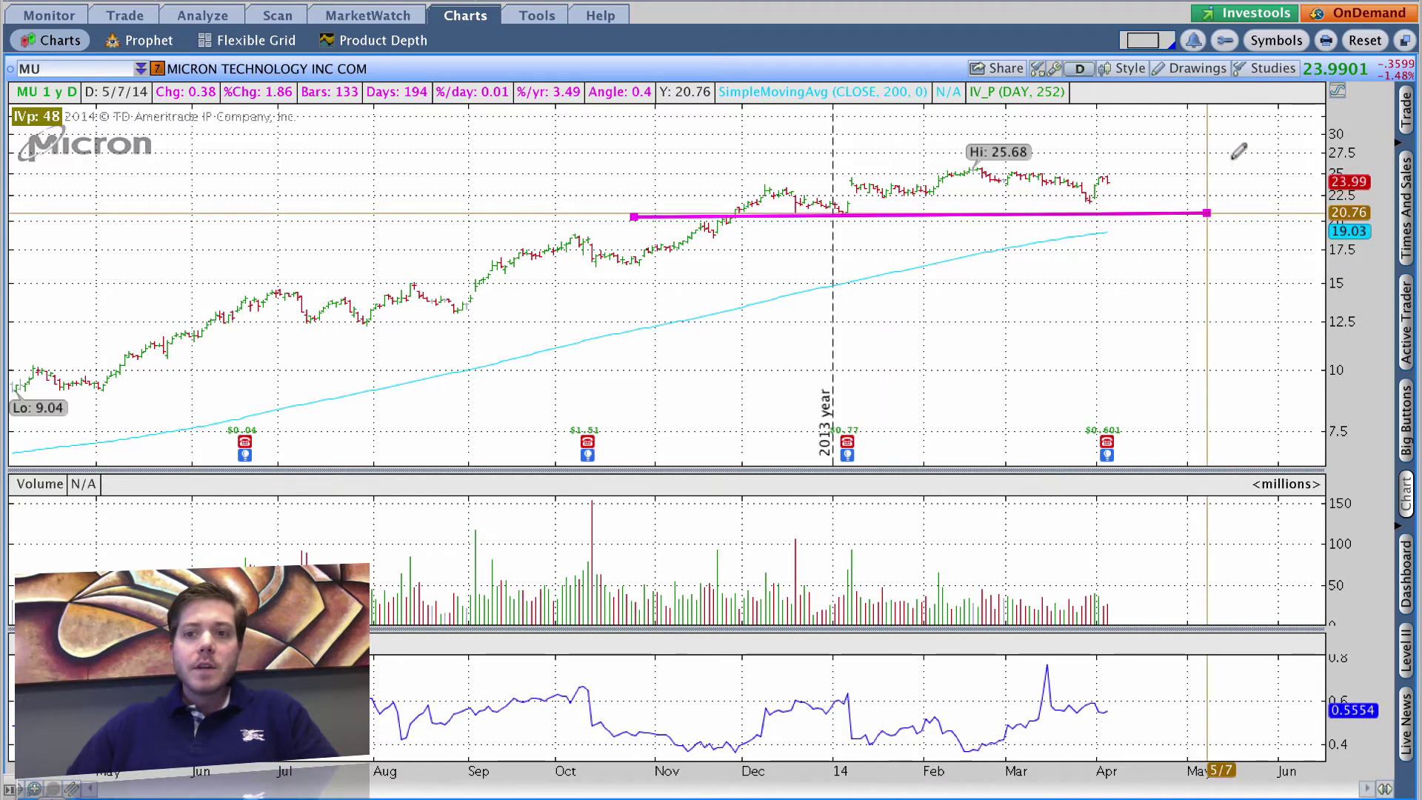
left_click(1231, 213)
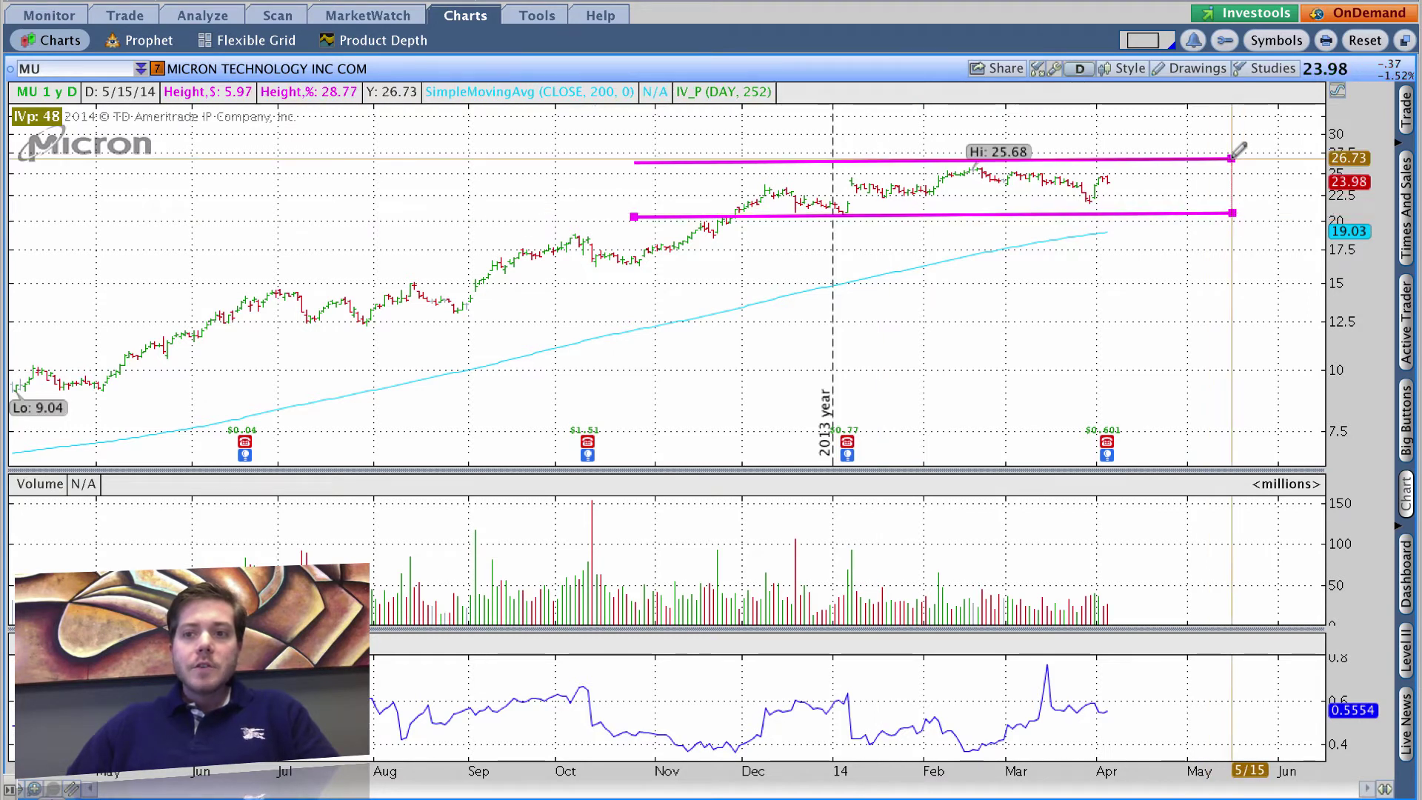
left_click(1231, 158)
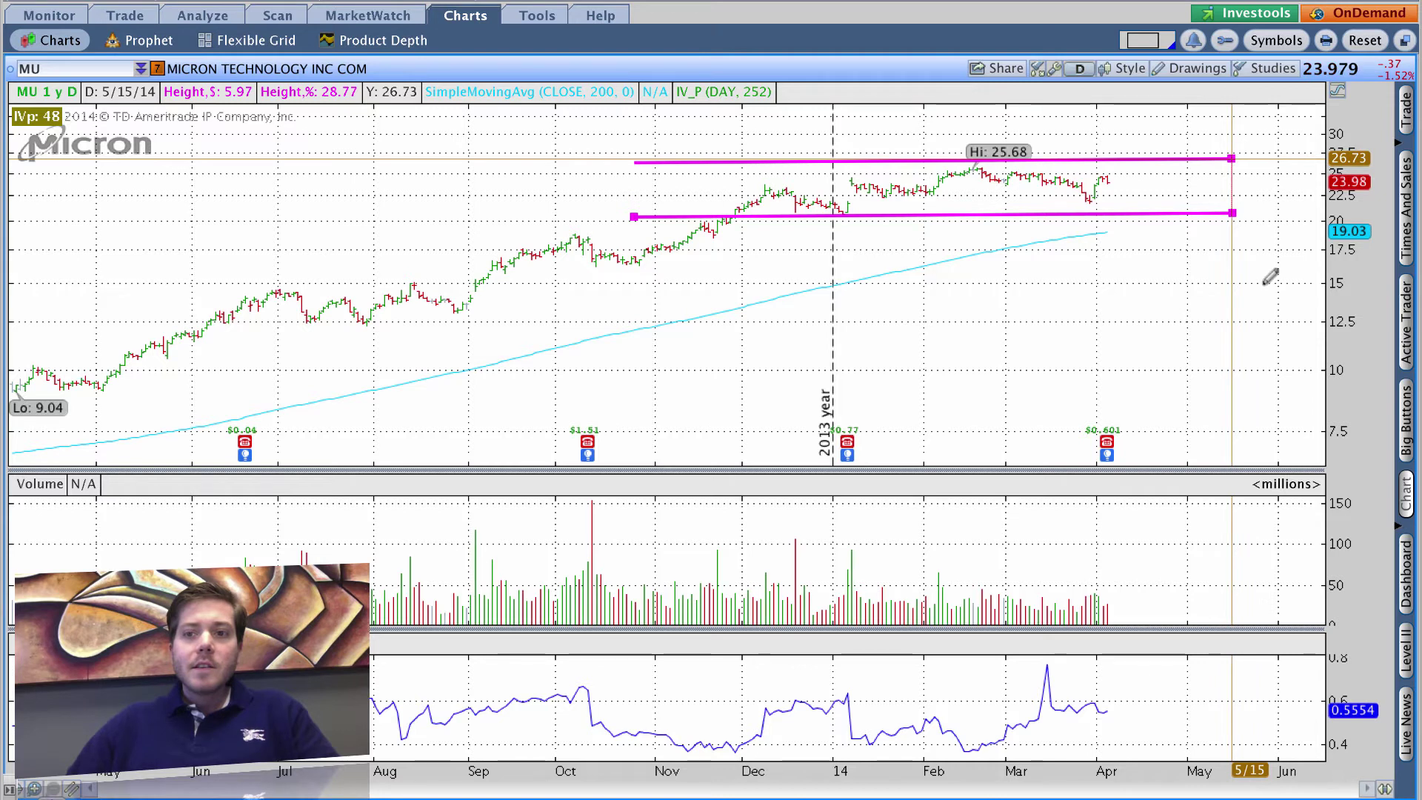
left_click(1261, 370)
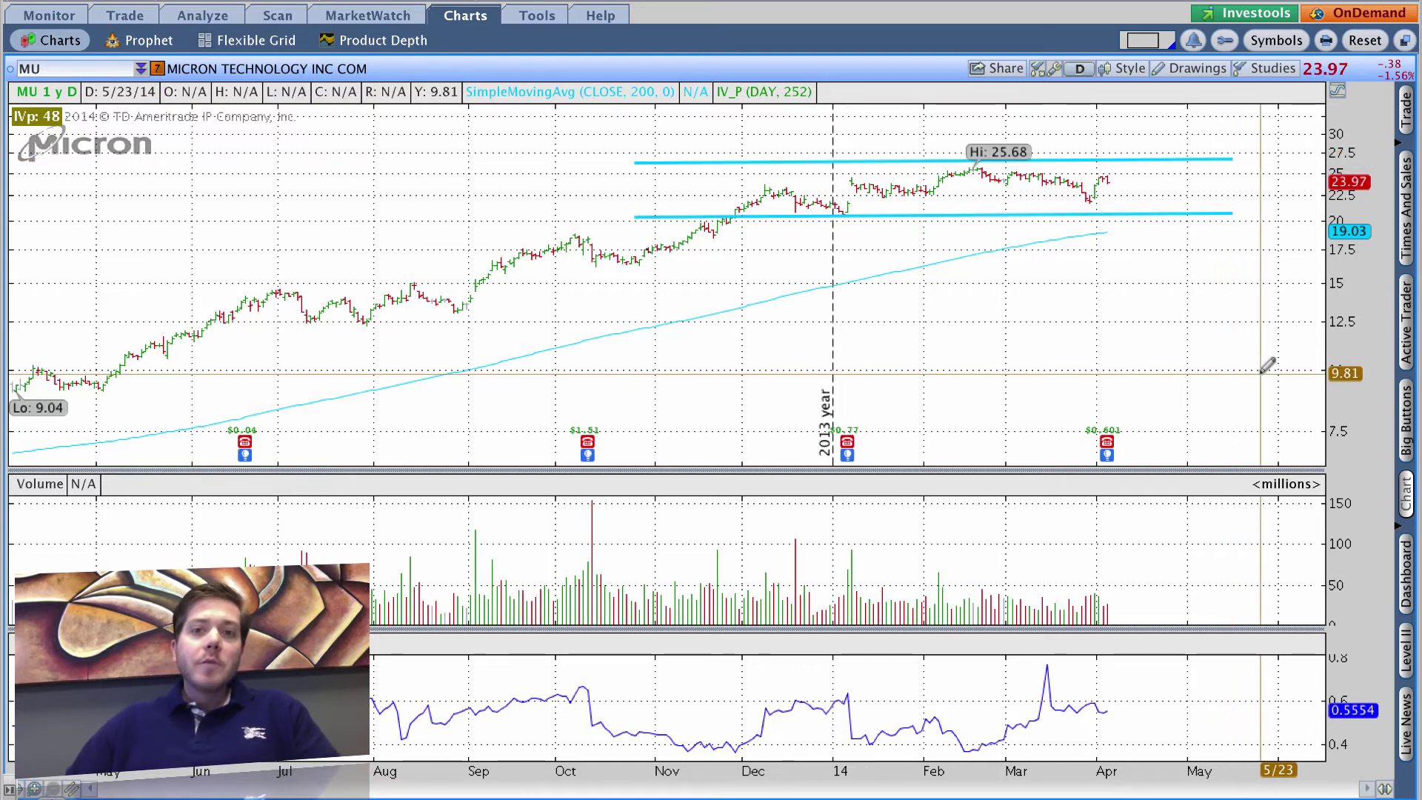
Delete the price channel drawing from the MU chart.
right_click(1177, 205)
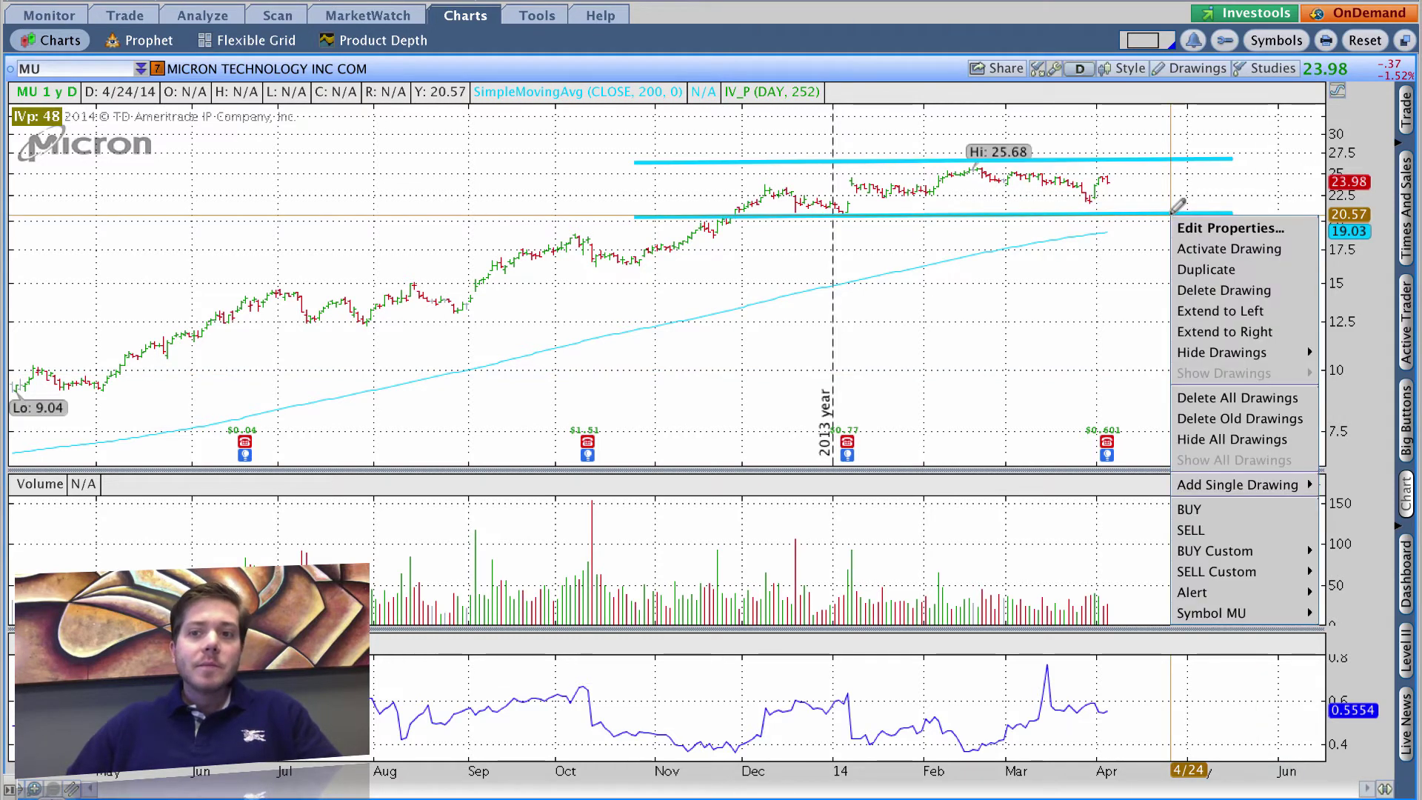
left_click(1223, 290)
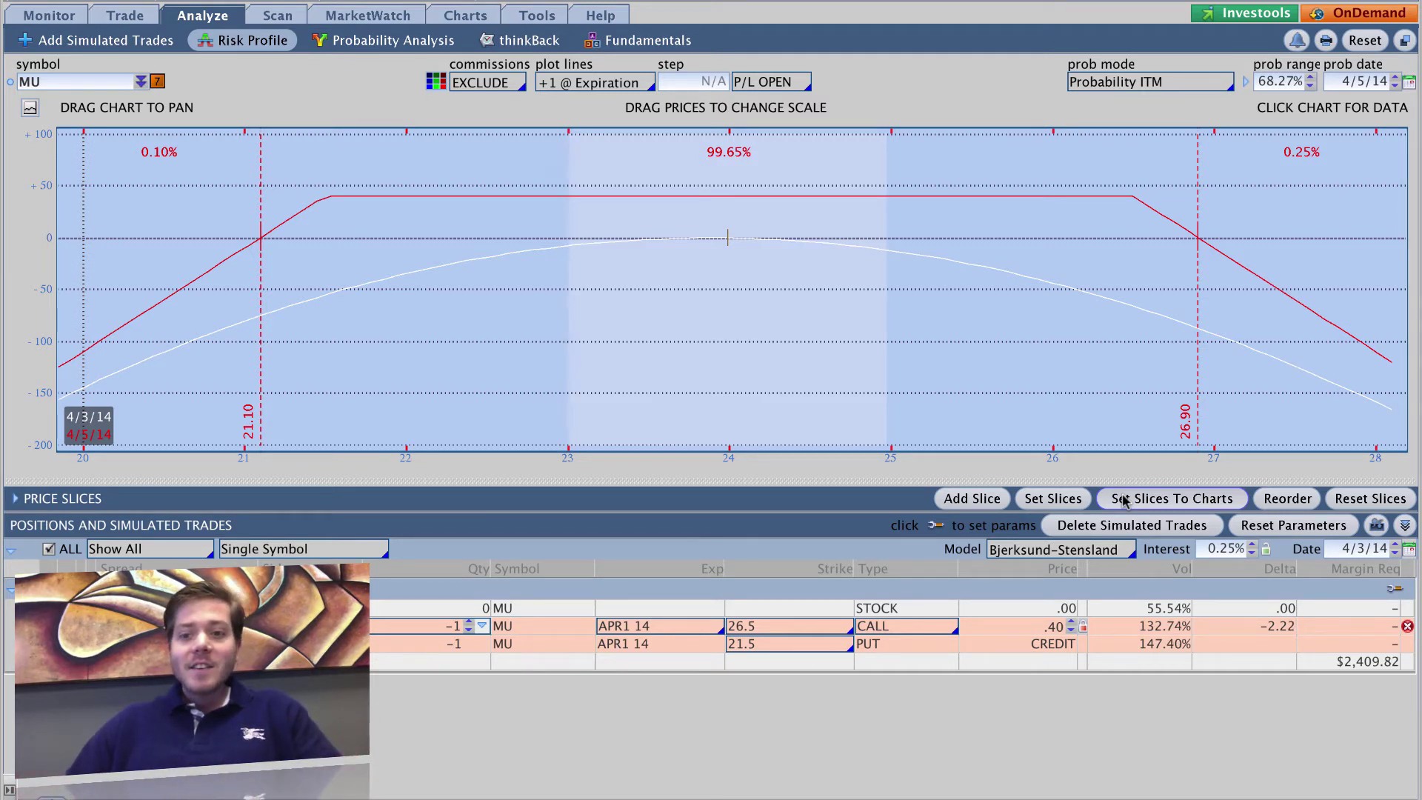
Send the breakeven slices to a single chart, check the upper level, then return to Analyze.
left_click(1122, 501)
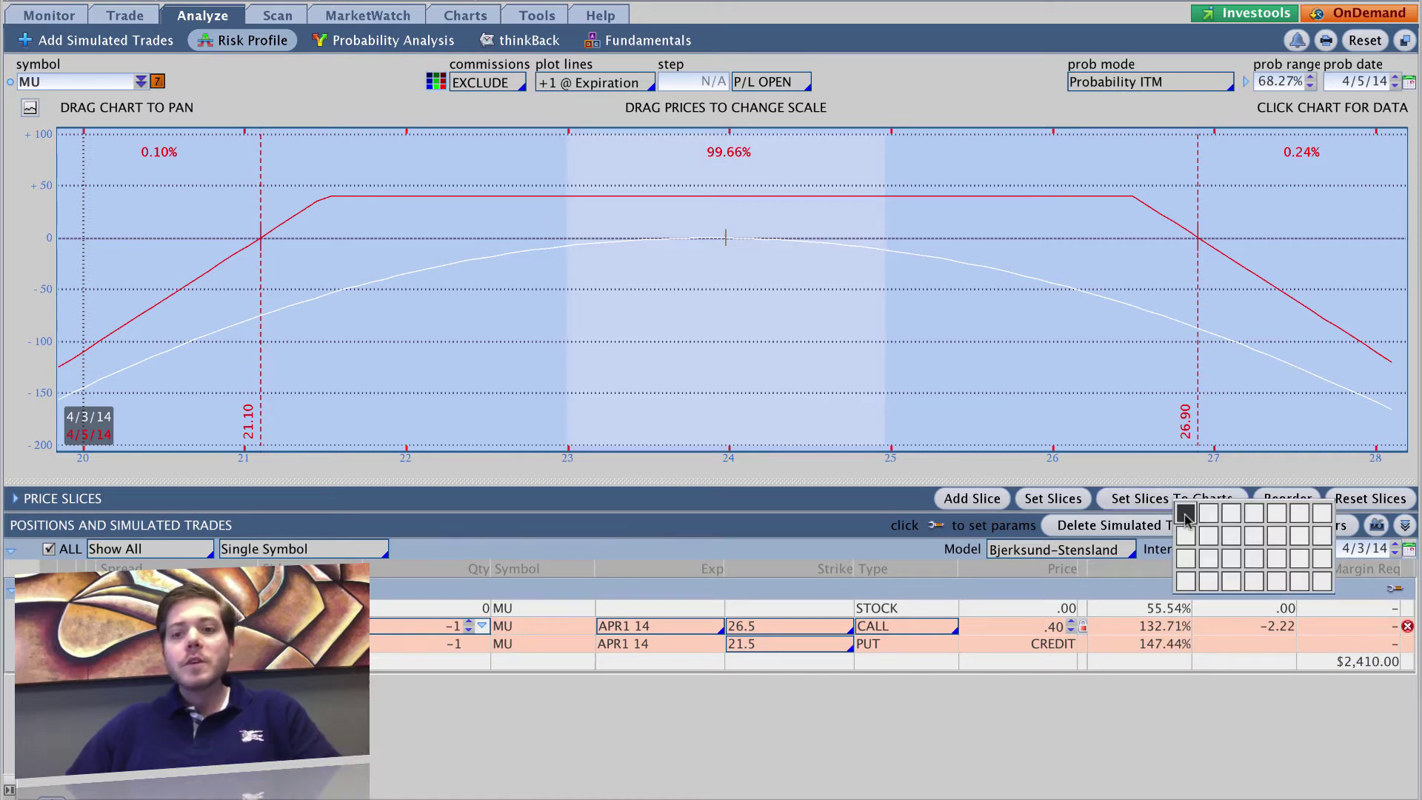
left_click(1185, 513)
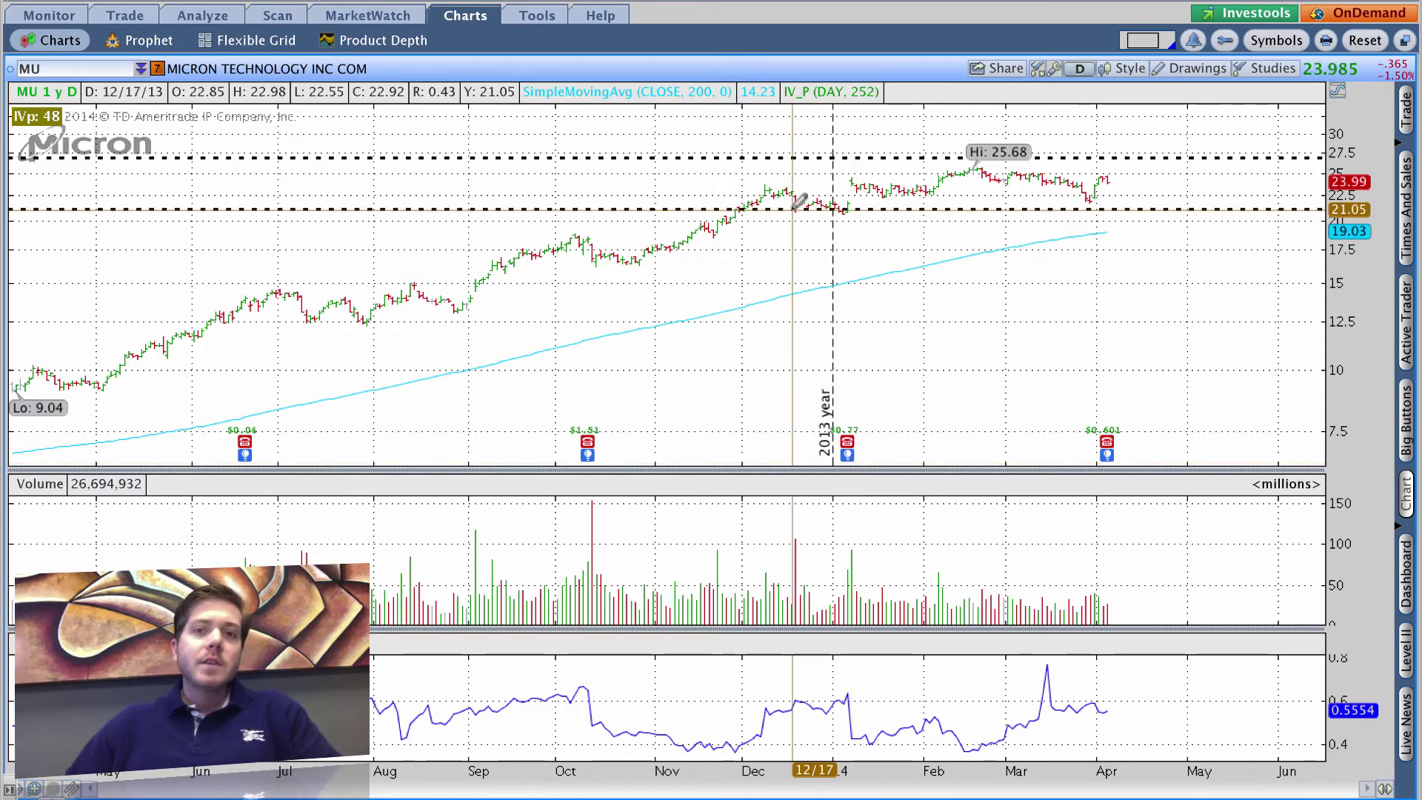
left_click(807, 156)
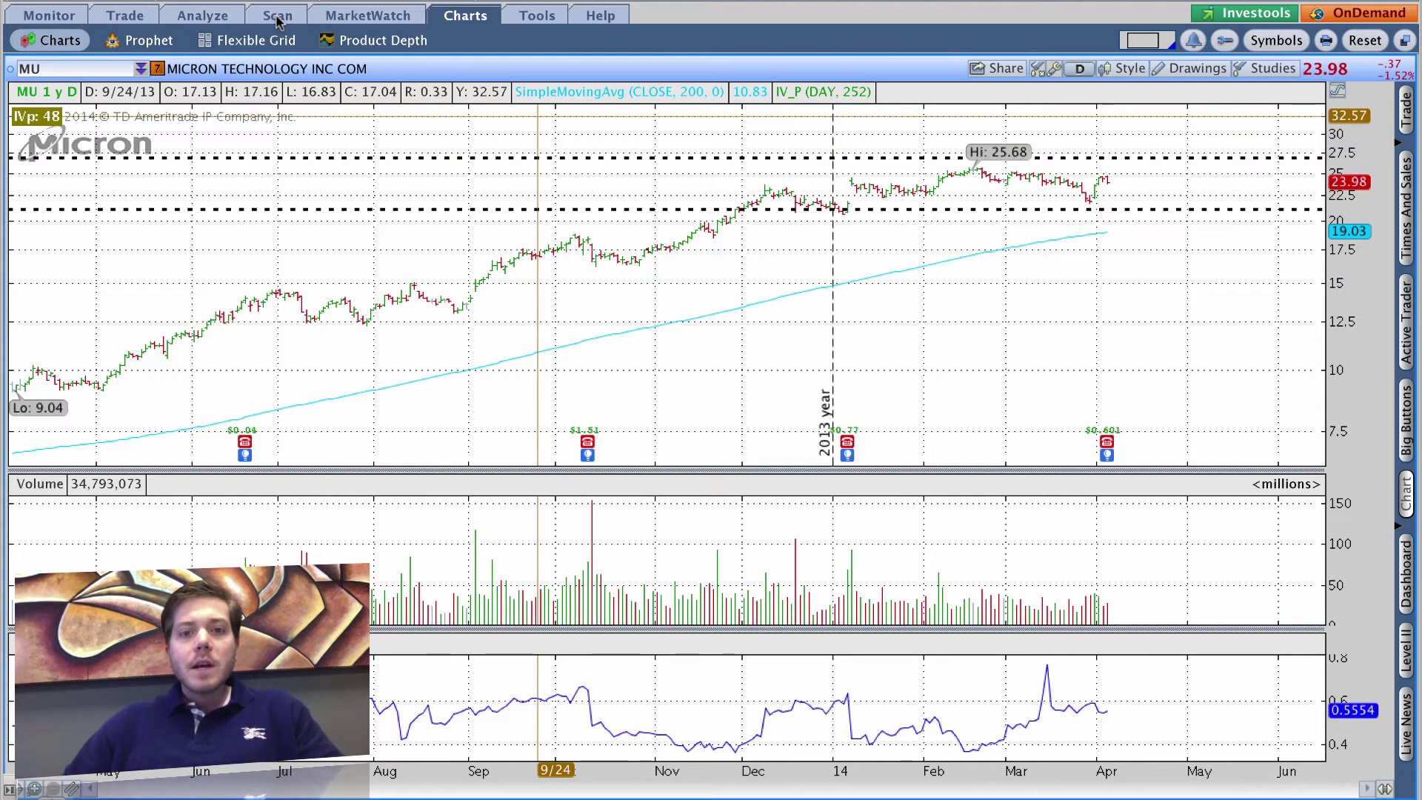
left_click(222, 17)
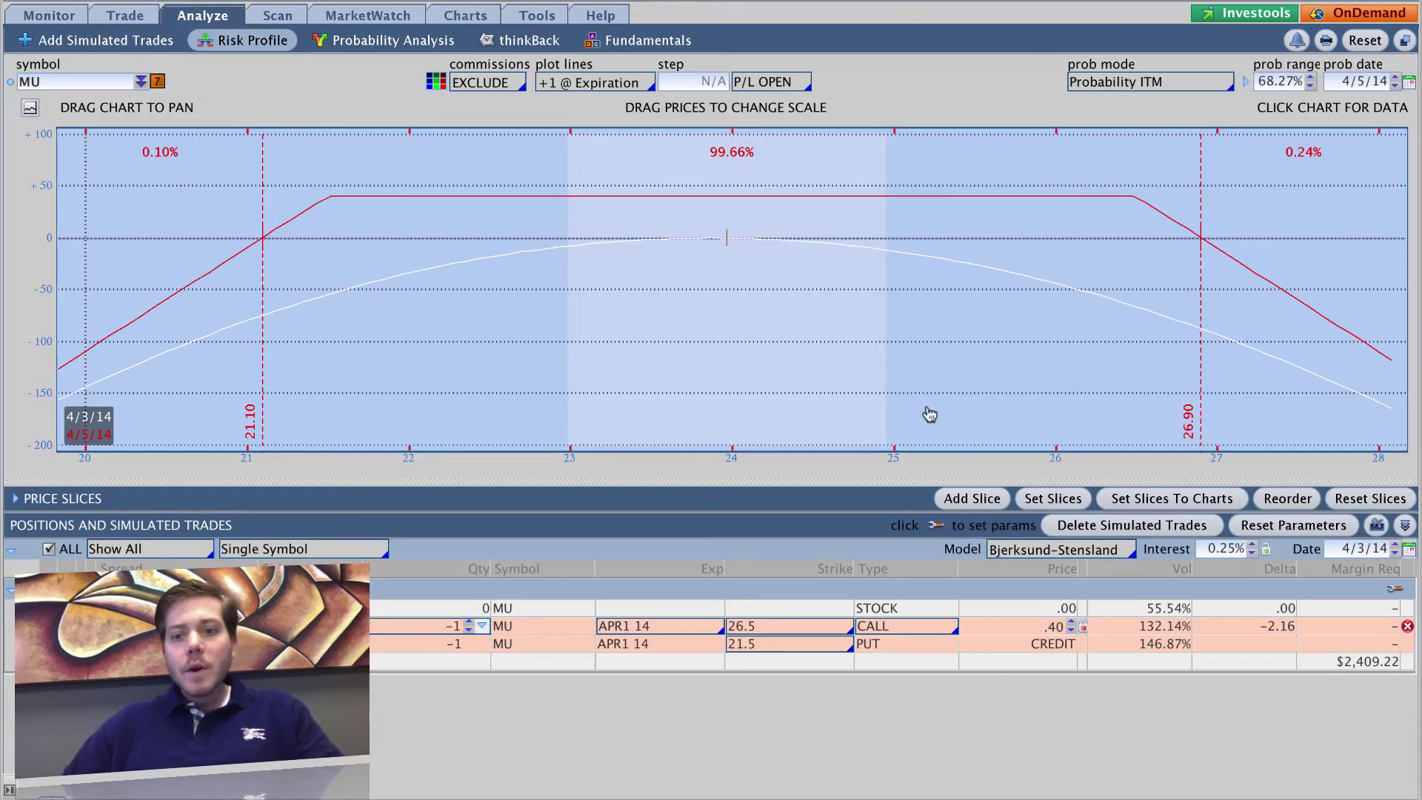
Plot the price slice preset on a single chart again and go back to the risk profile.
left_click(1054, 501)
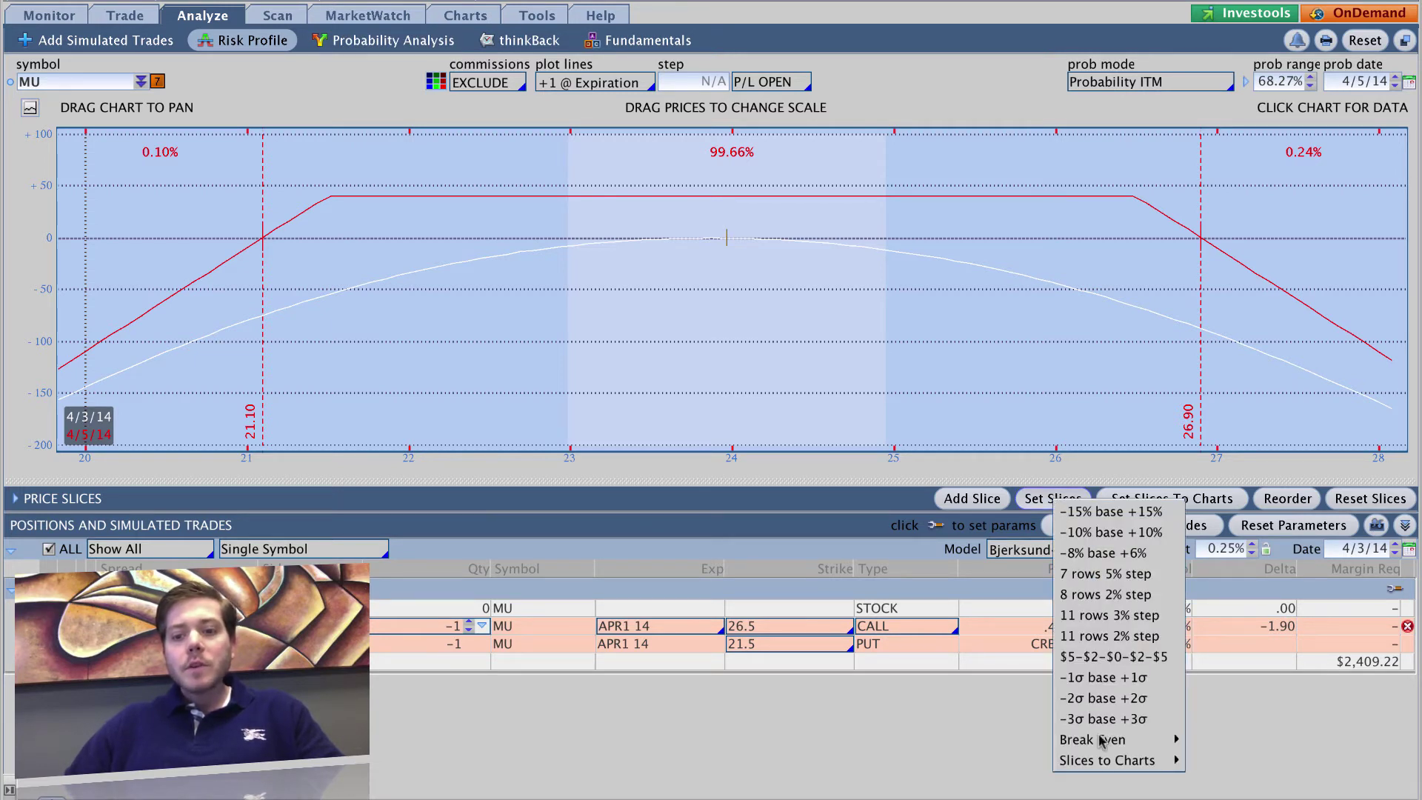
mouse_move(1105, 766)
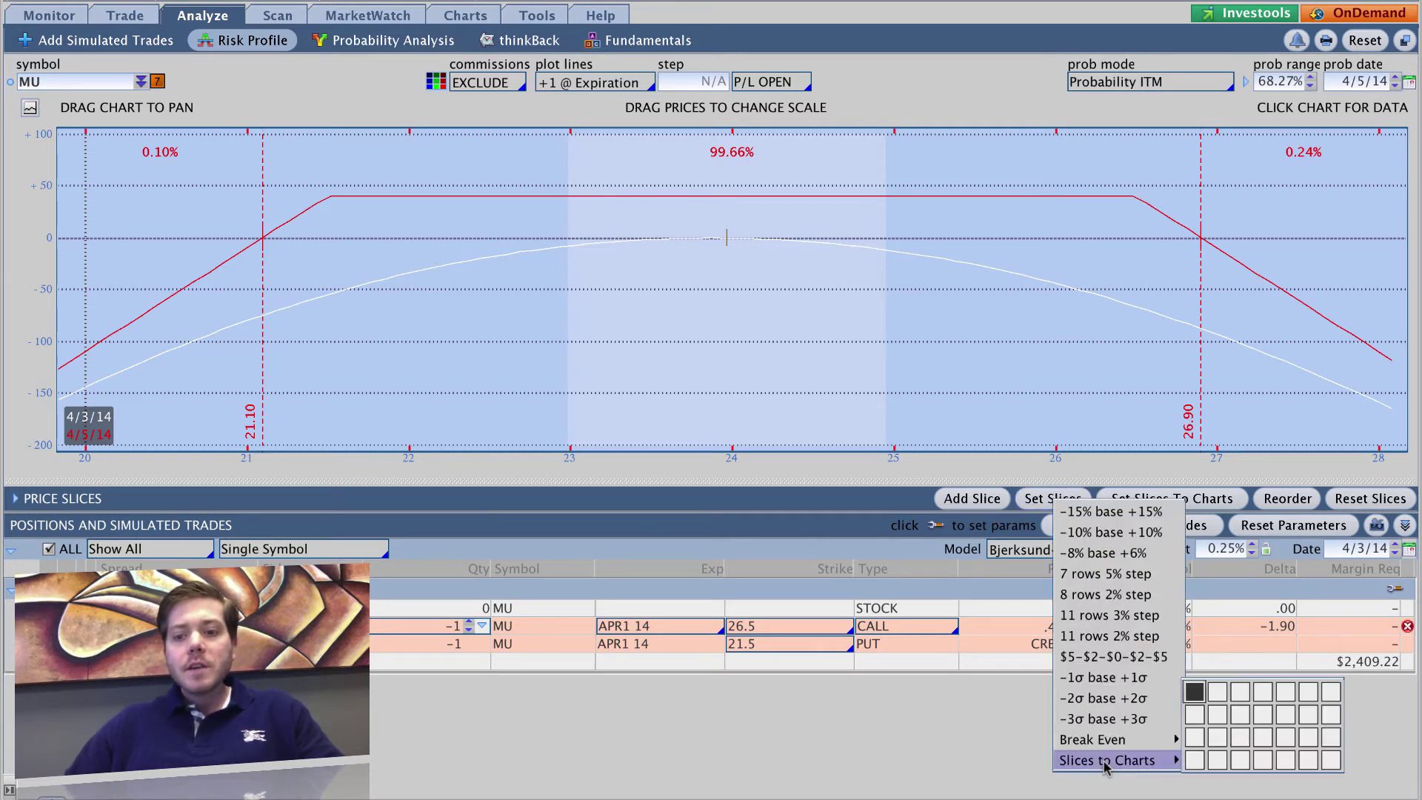
left_click(1195, 691)
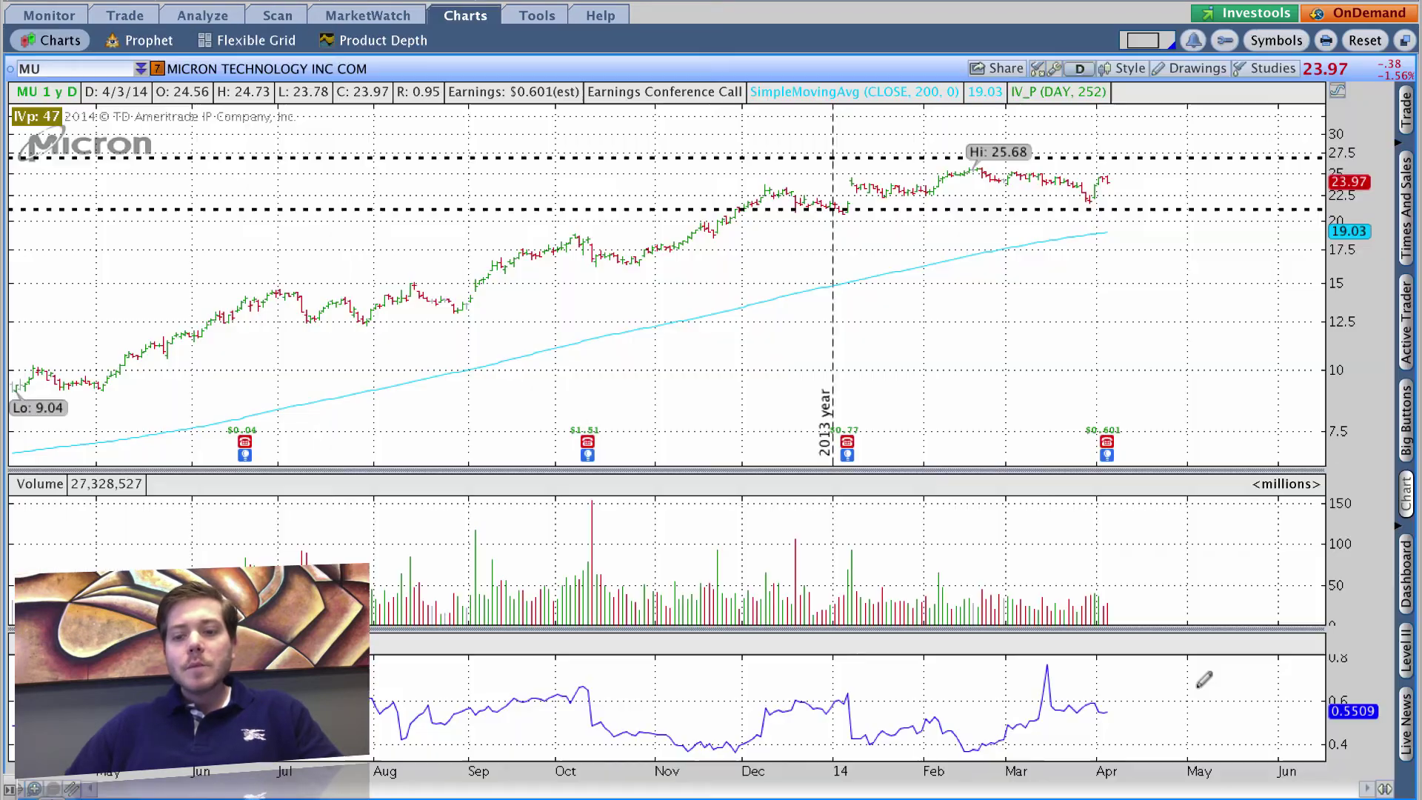
left_click(203, 16)
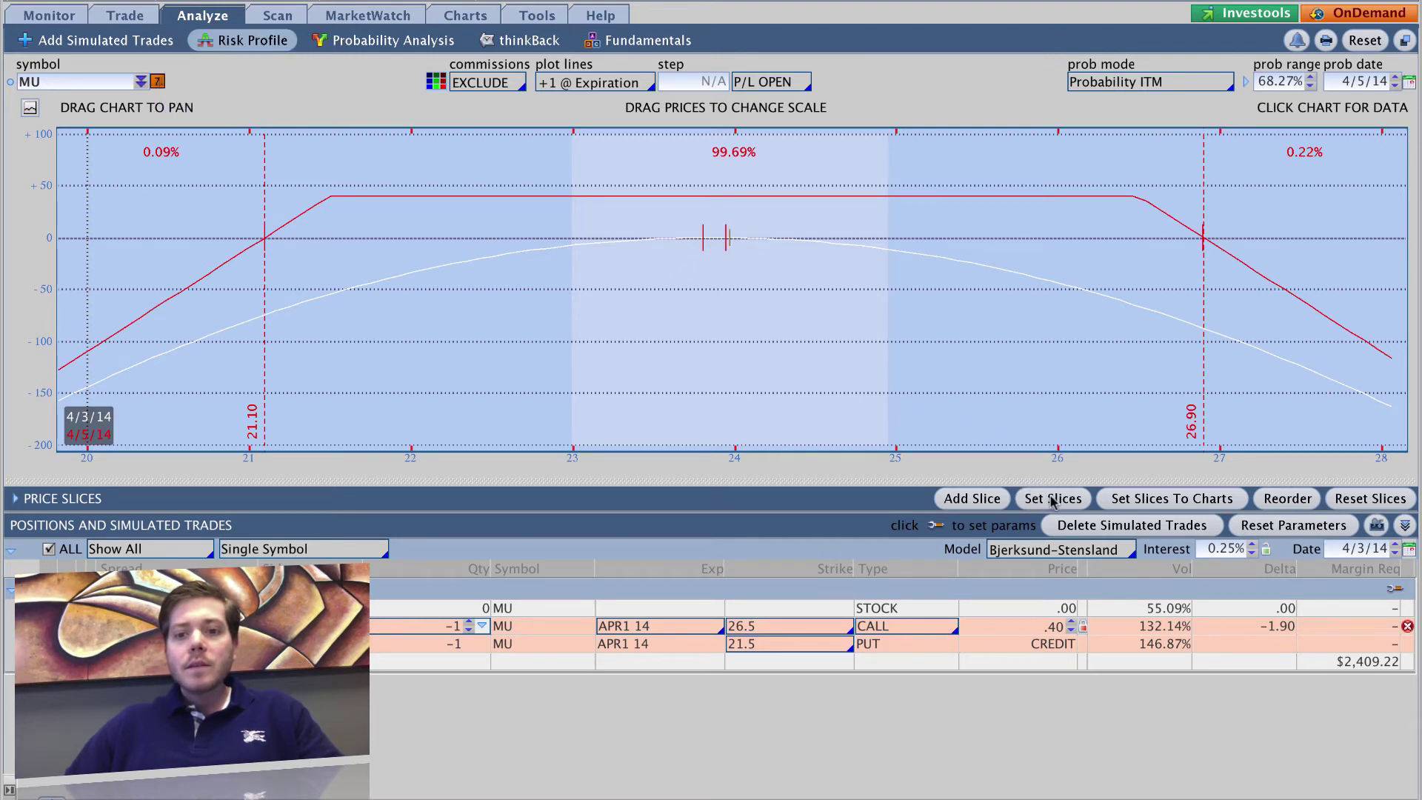
Set slices to -2σ/base/+2σ and read the profit and loss near 22, 24 and 26.
left_click(1052, 499)
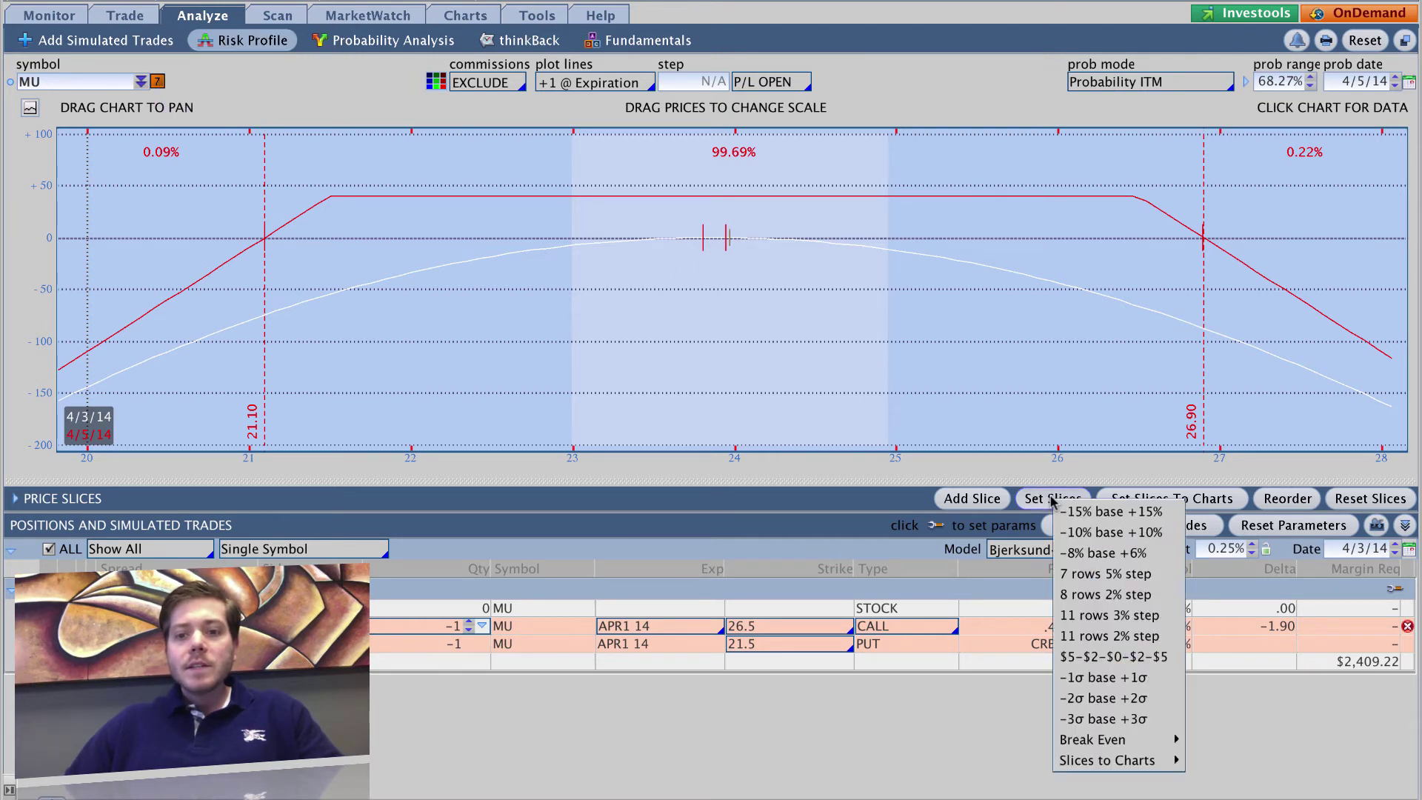
left_click(1105, 699)
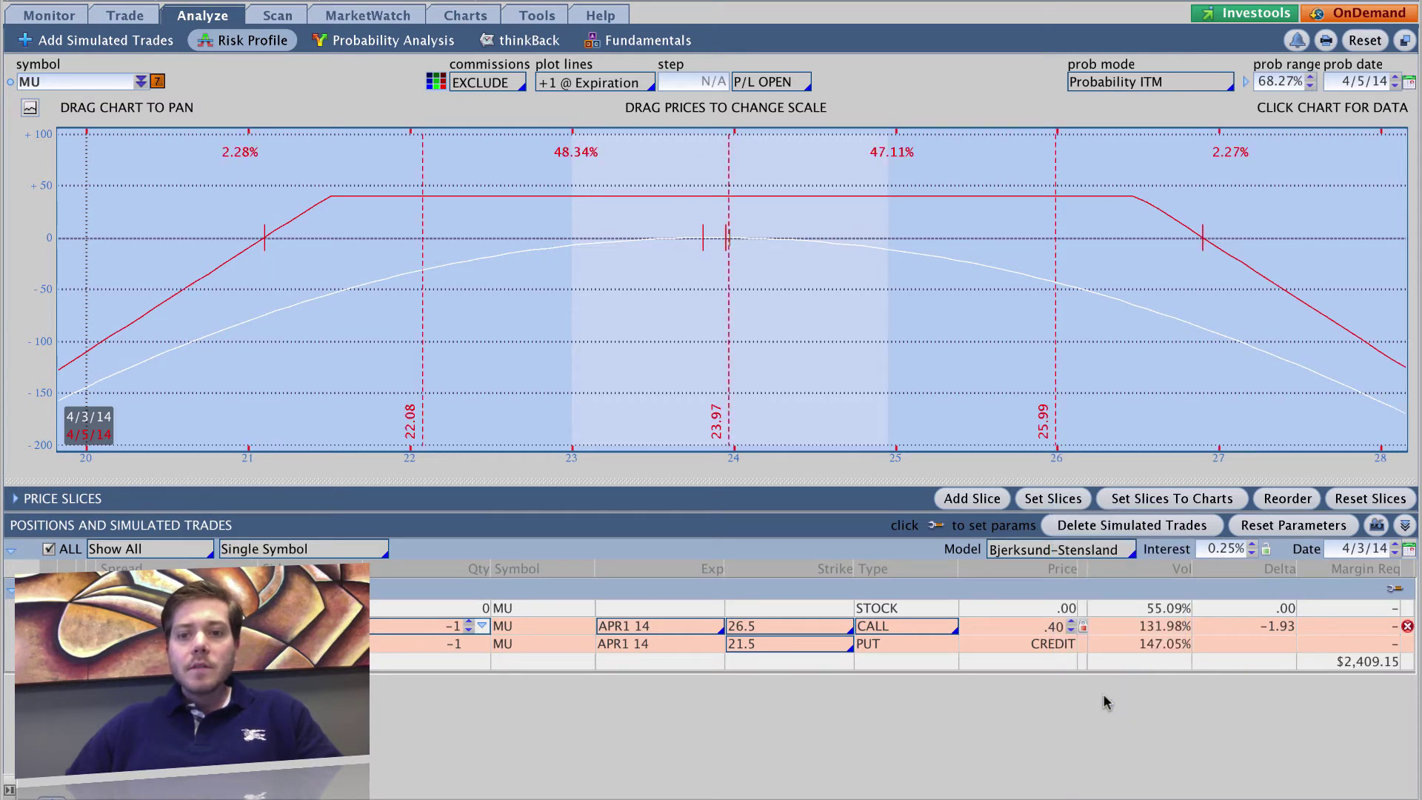
left_click(1057, 380)
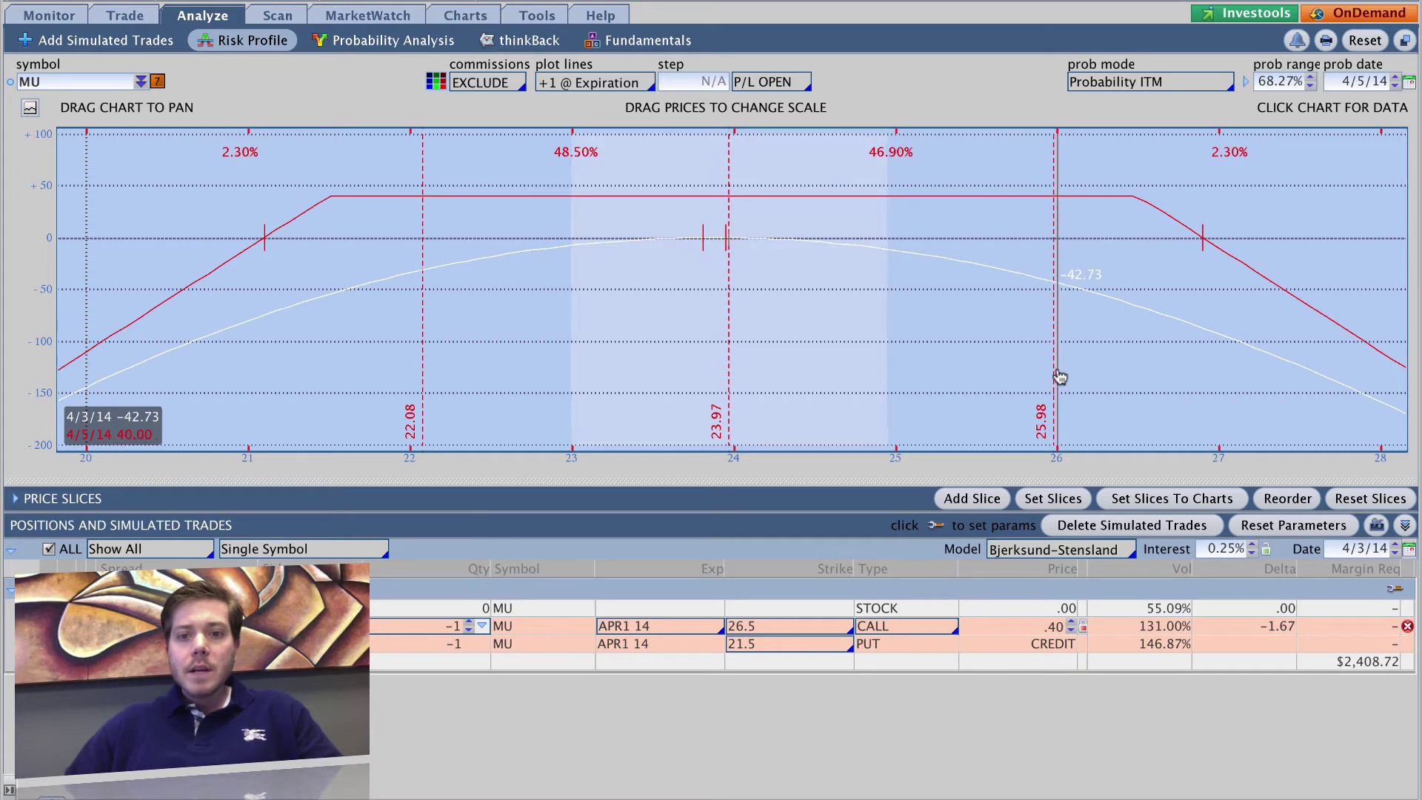
left_click(748, 365)
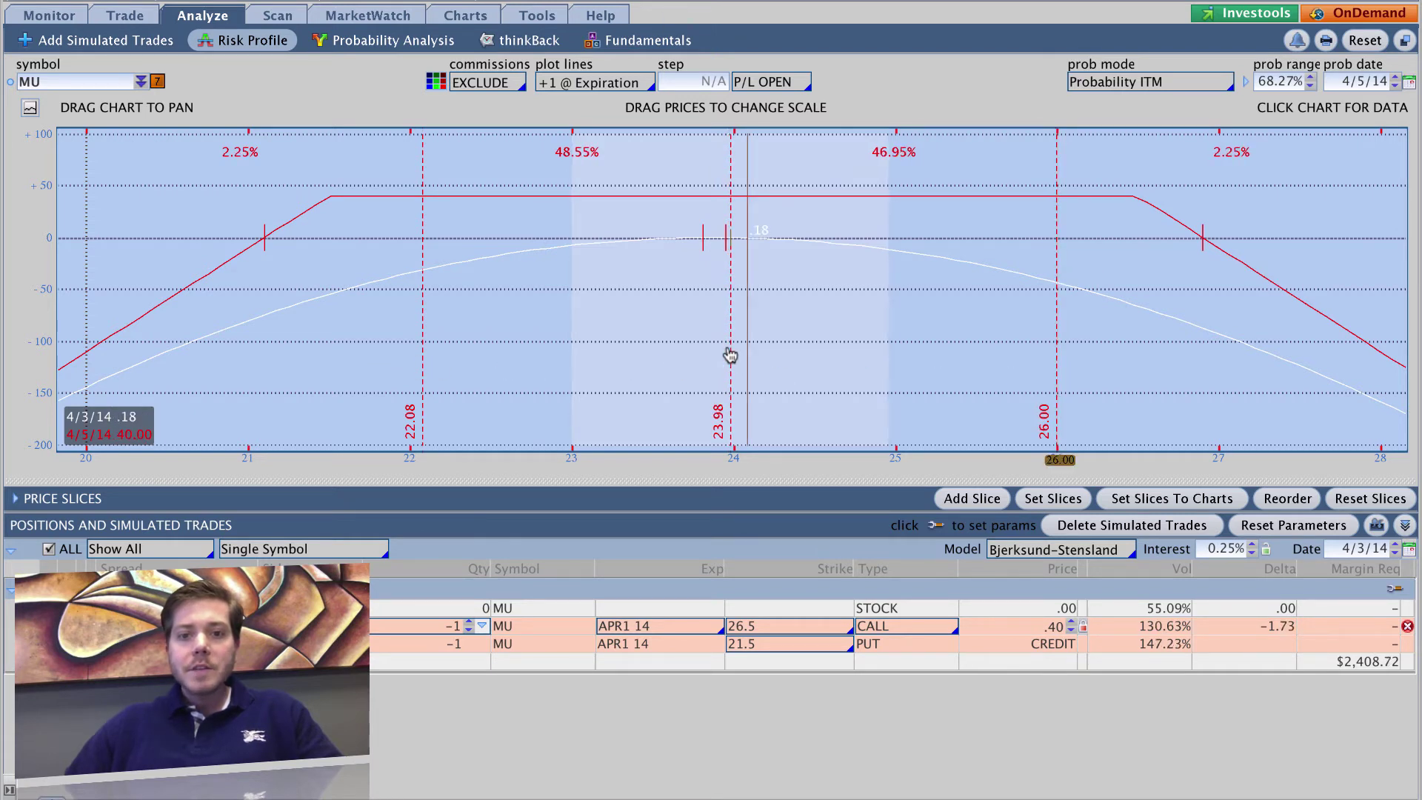
left_click(1054, 360)
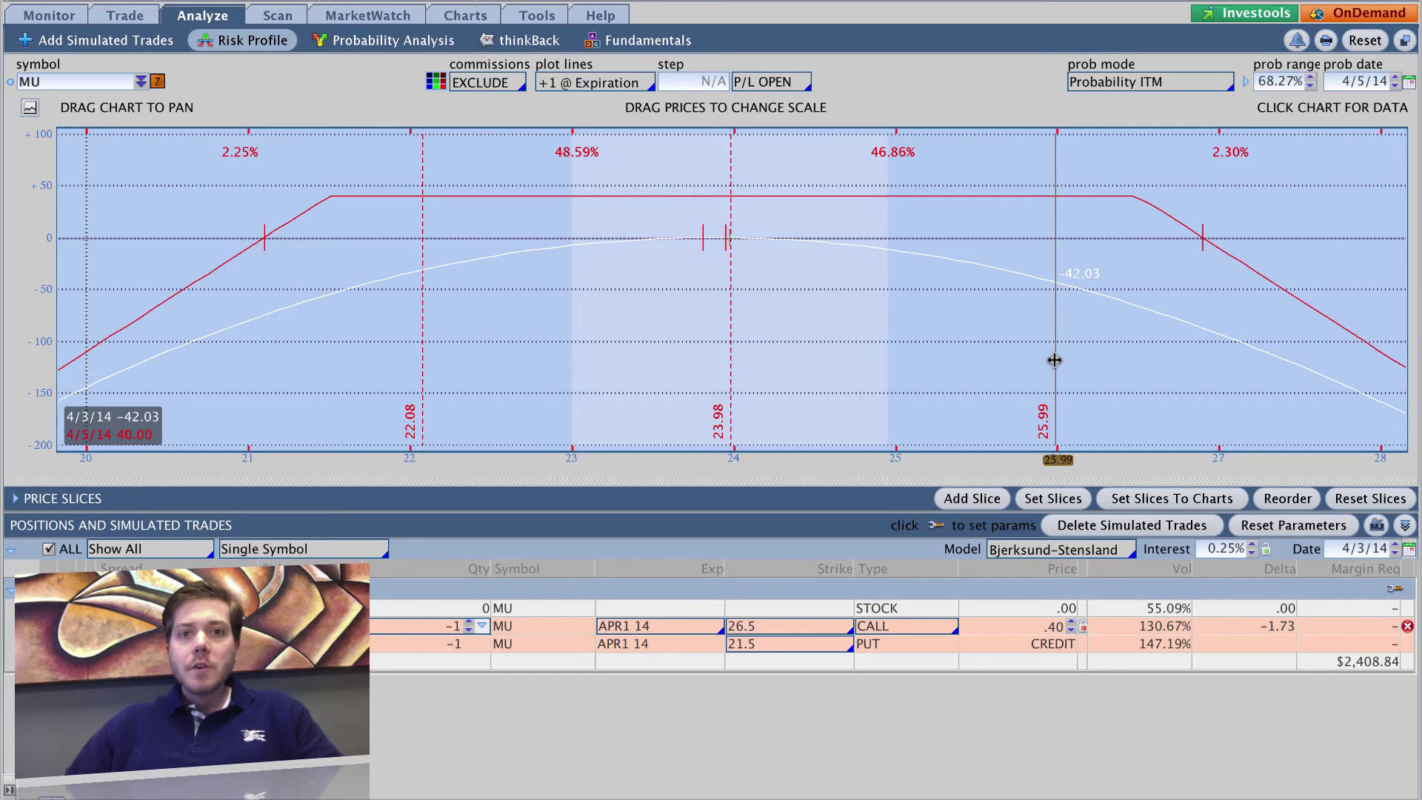
left_click(422, 367)
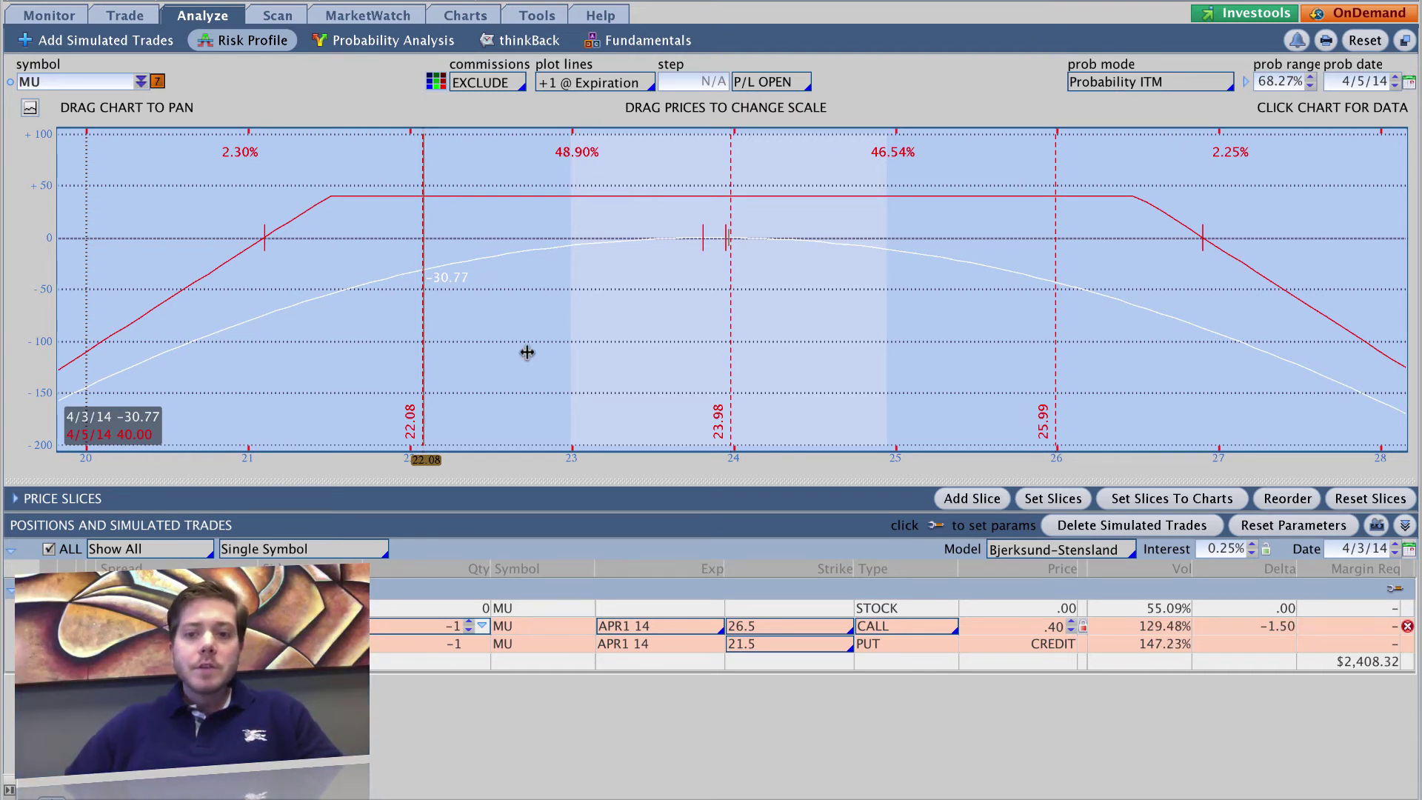
Plot the ±2σ slices on a single MU chart.
left_click(1171, 500)
left_click(1171, 503)
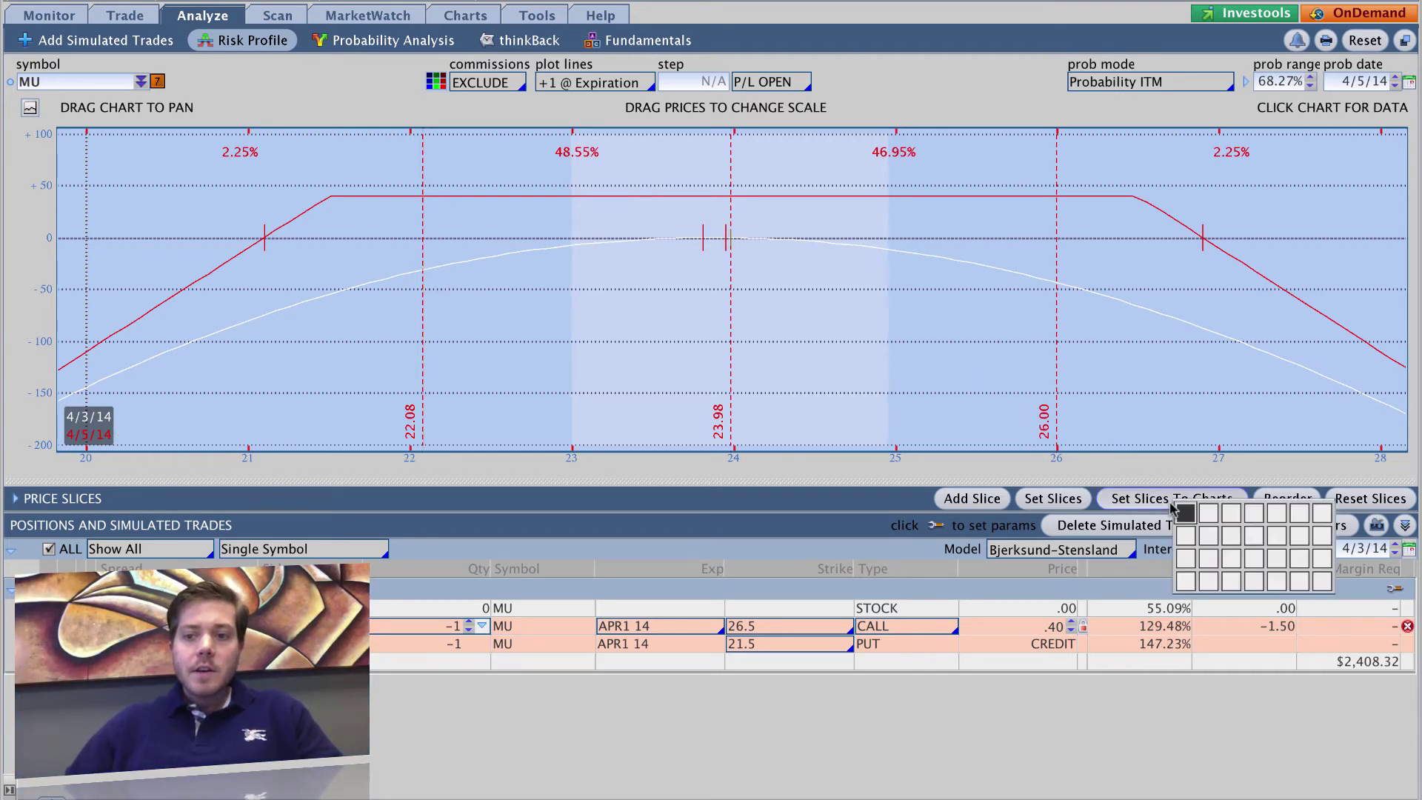
left_click(1186, 510)
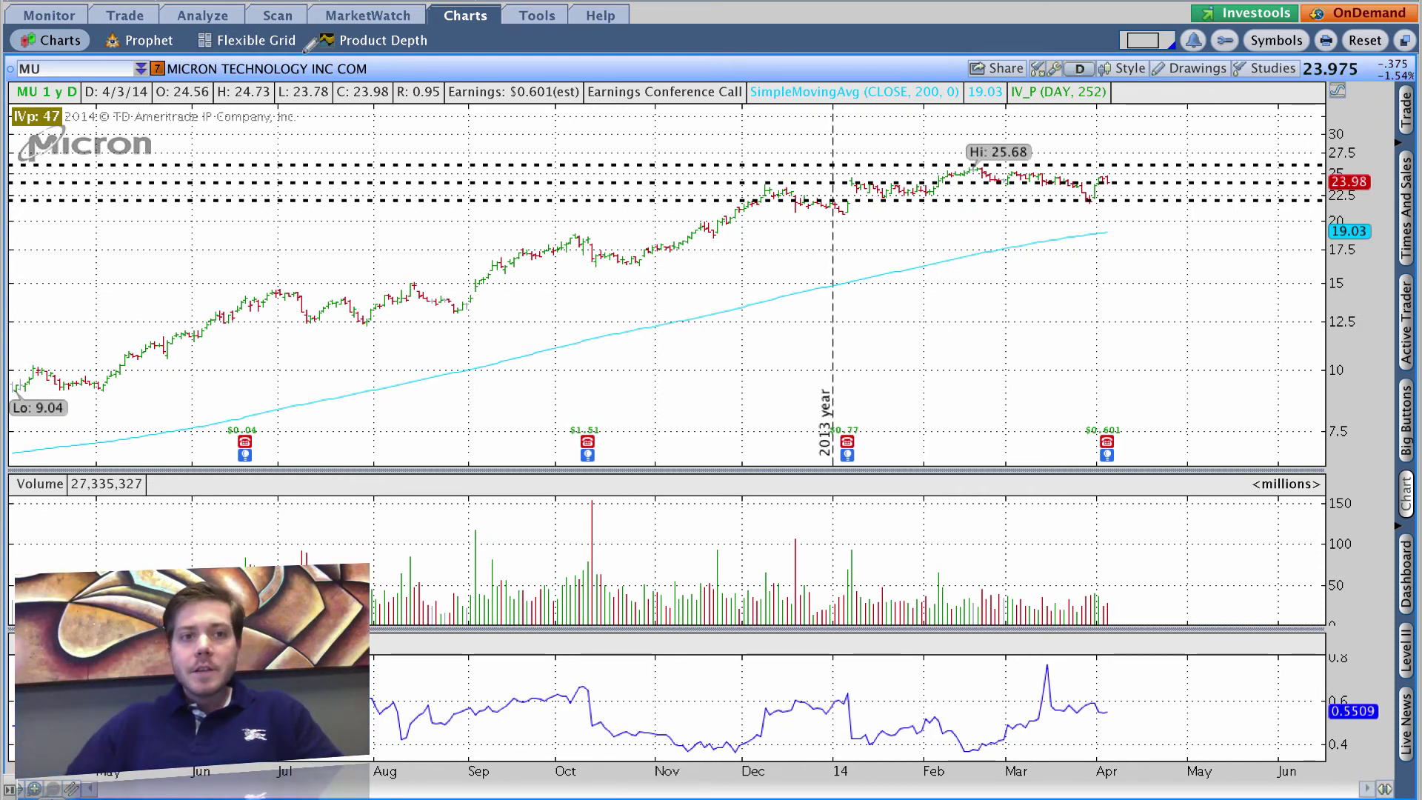
Return to the risk profile and dismiss the chart layout choices.
left_click(205, 18)
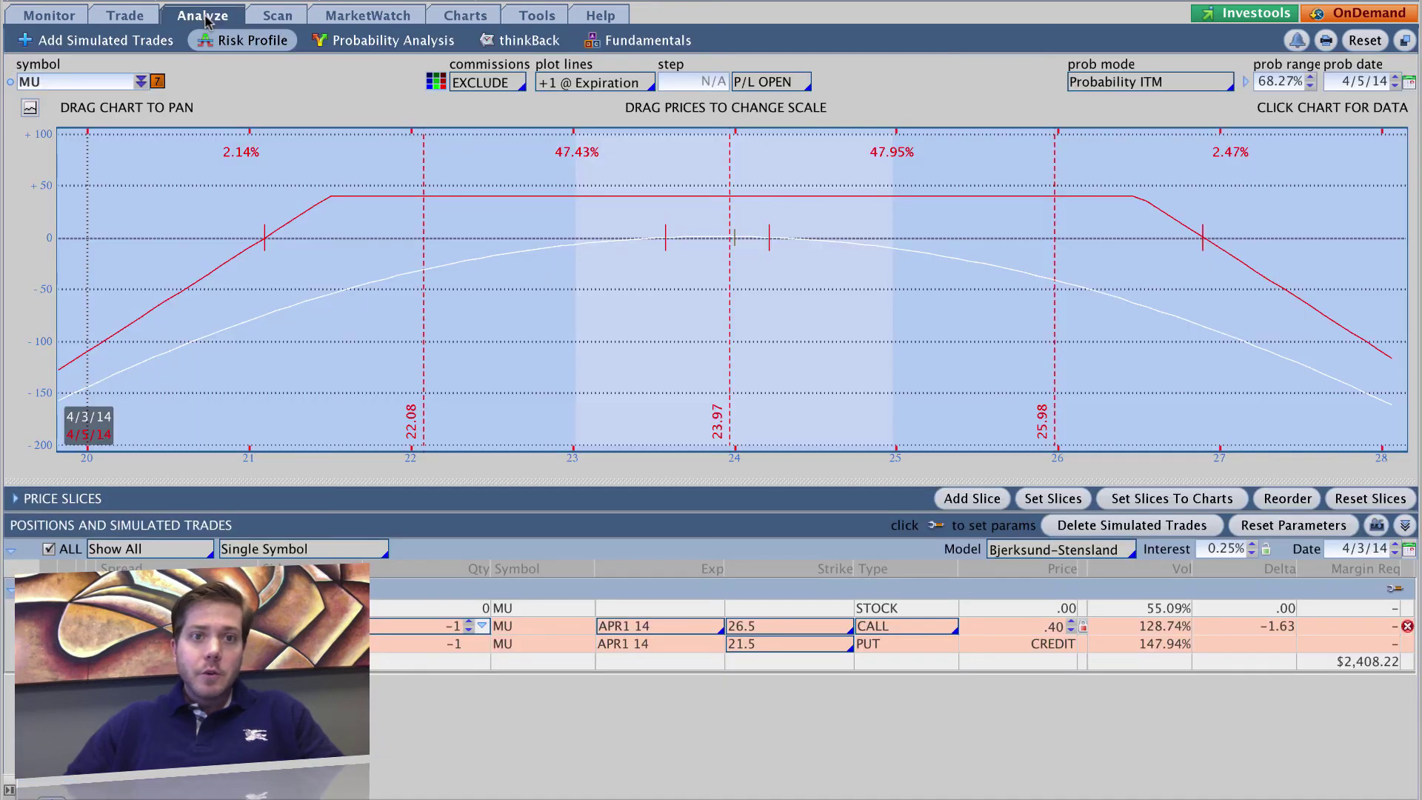
left_click(1149, 501)
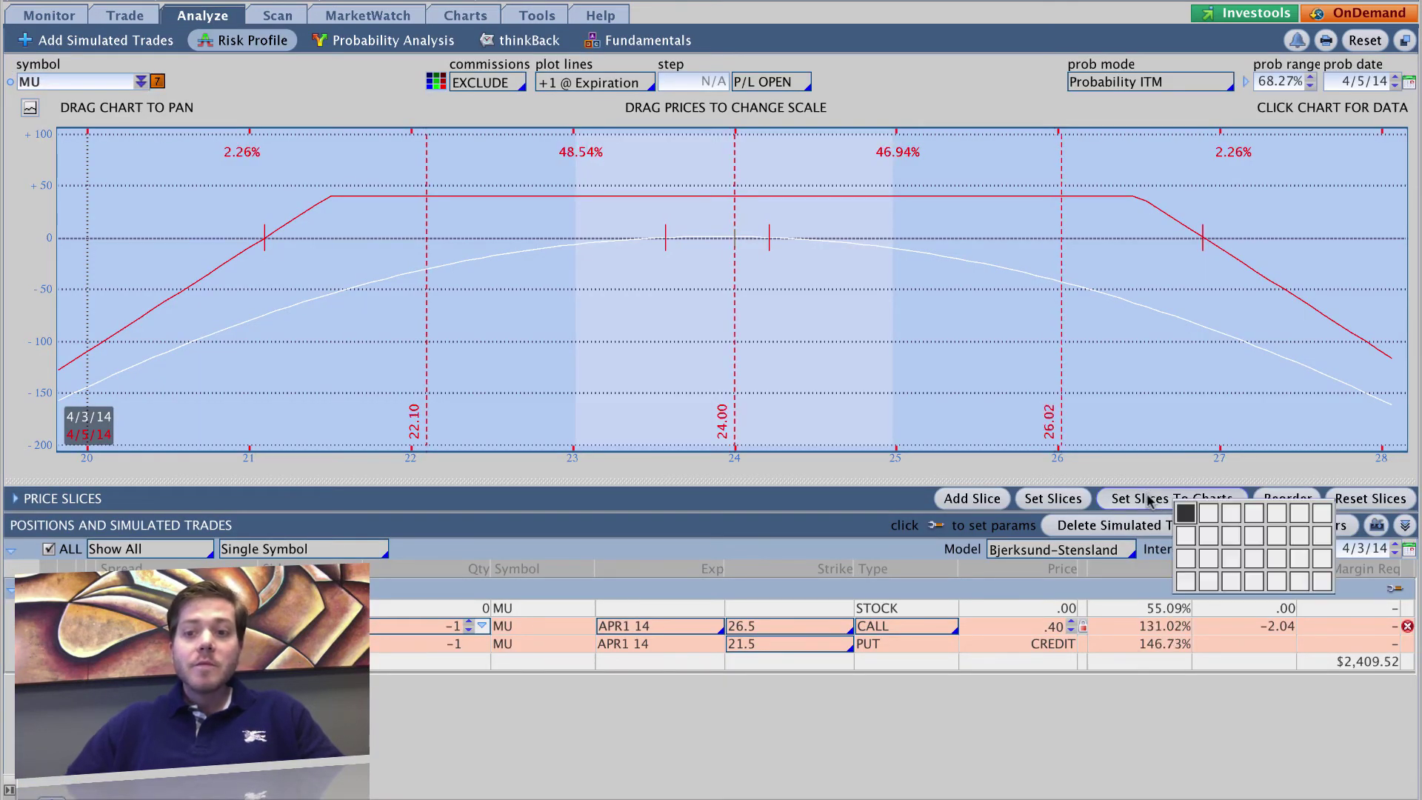
left_click(1154, 702)
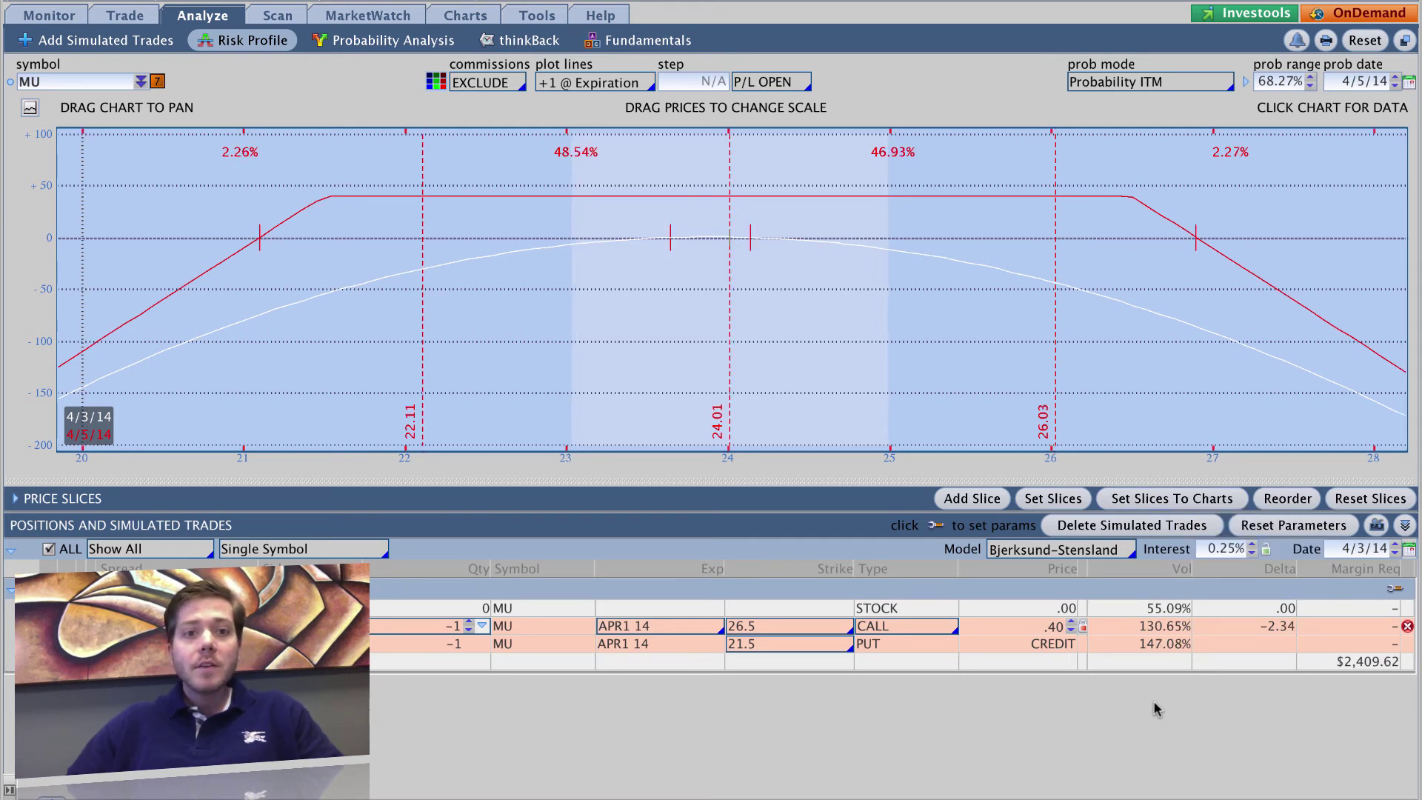
Reset slices to the 4/5/14 breakevens 21.10 and 26.90 and plot them on a single chart.
left_click(1054, 502)
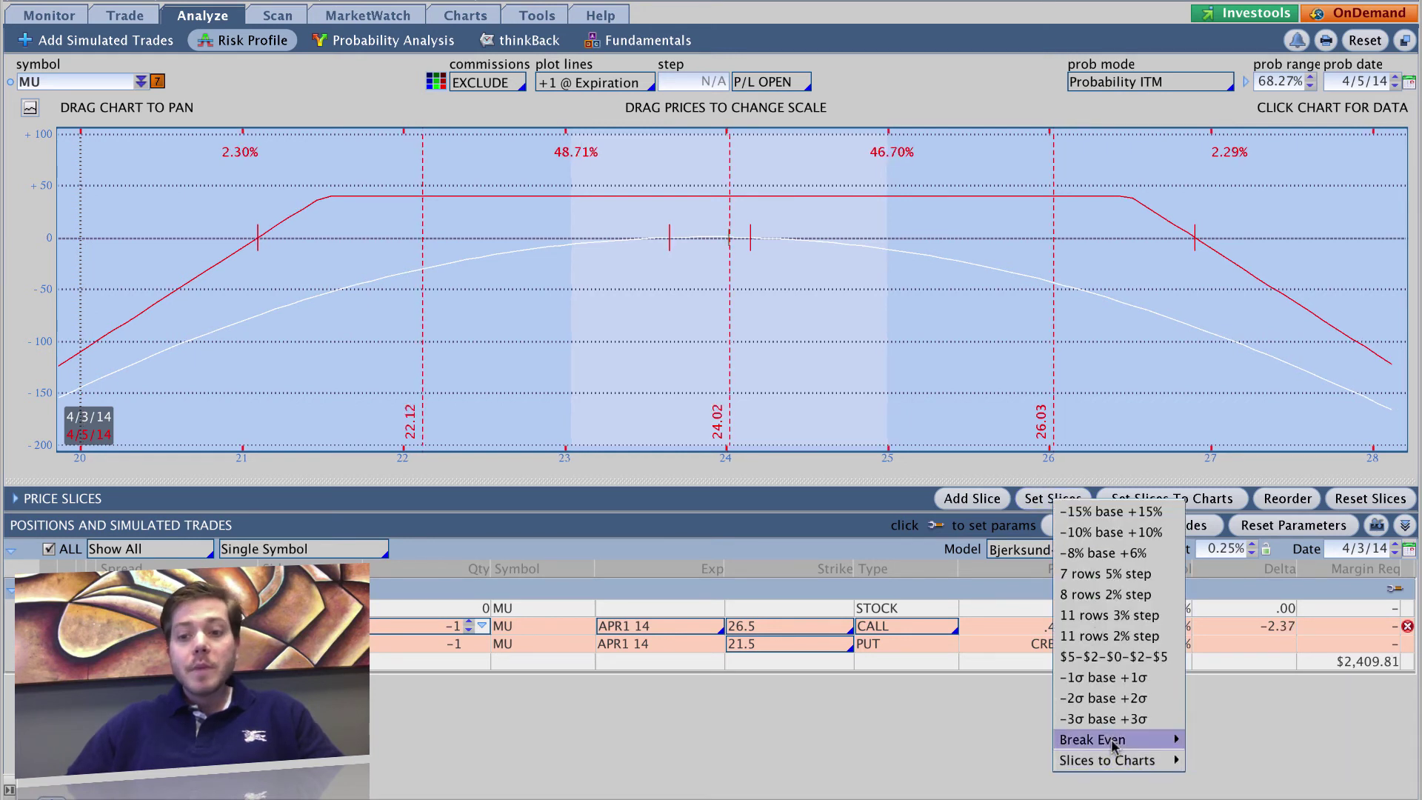
mouse_move(1114, 744)
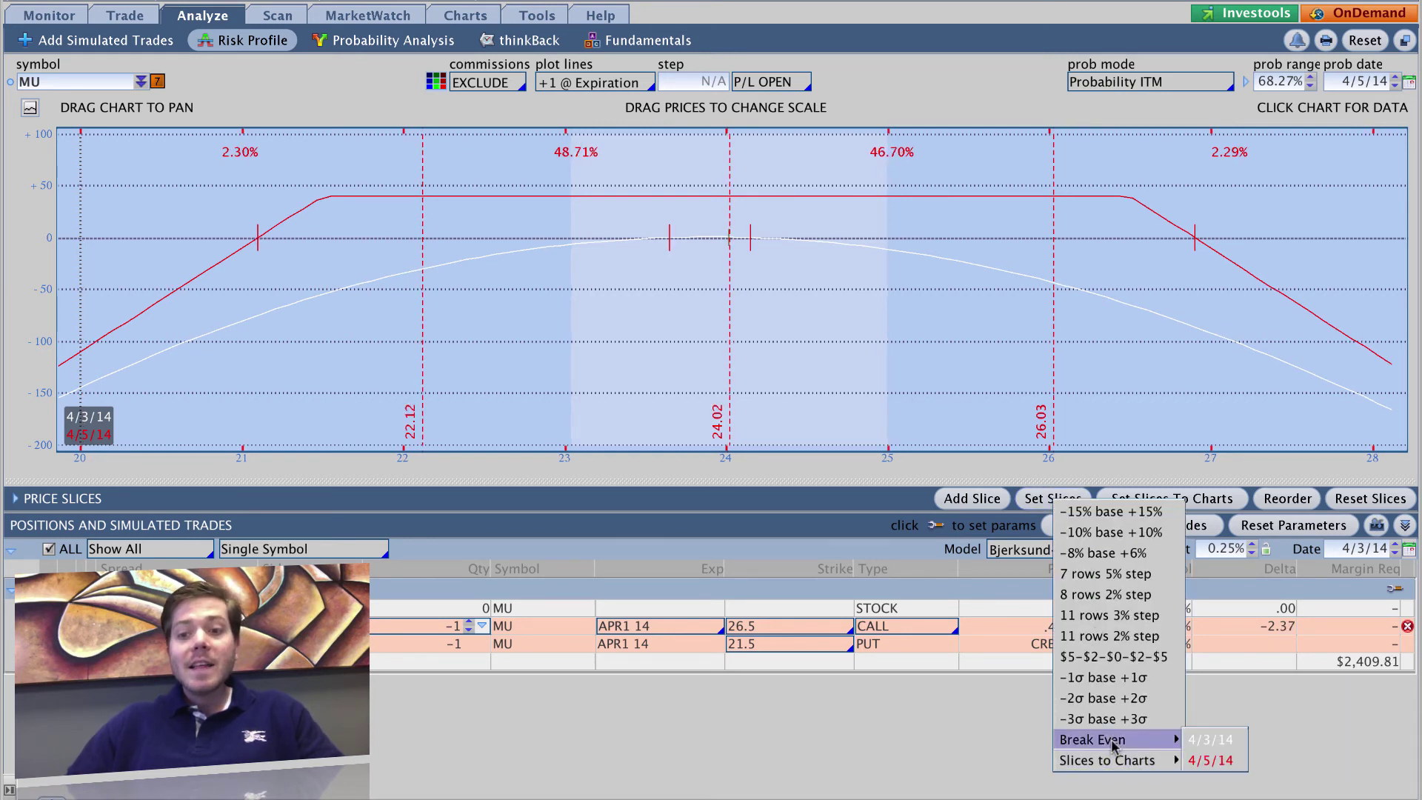
left_click(1214, 760)
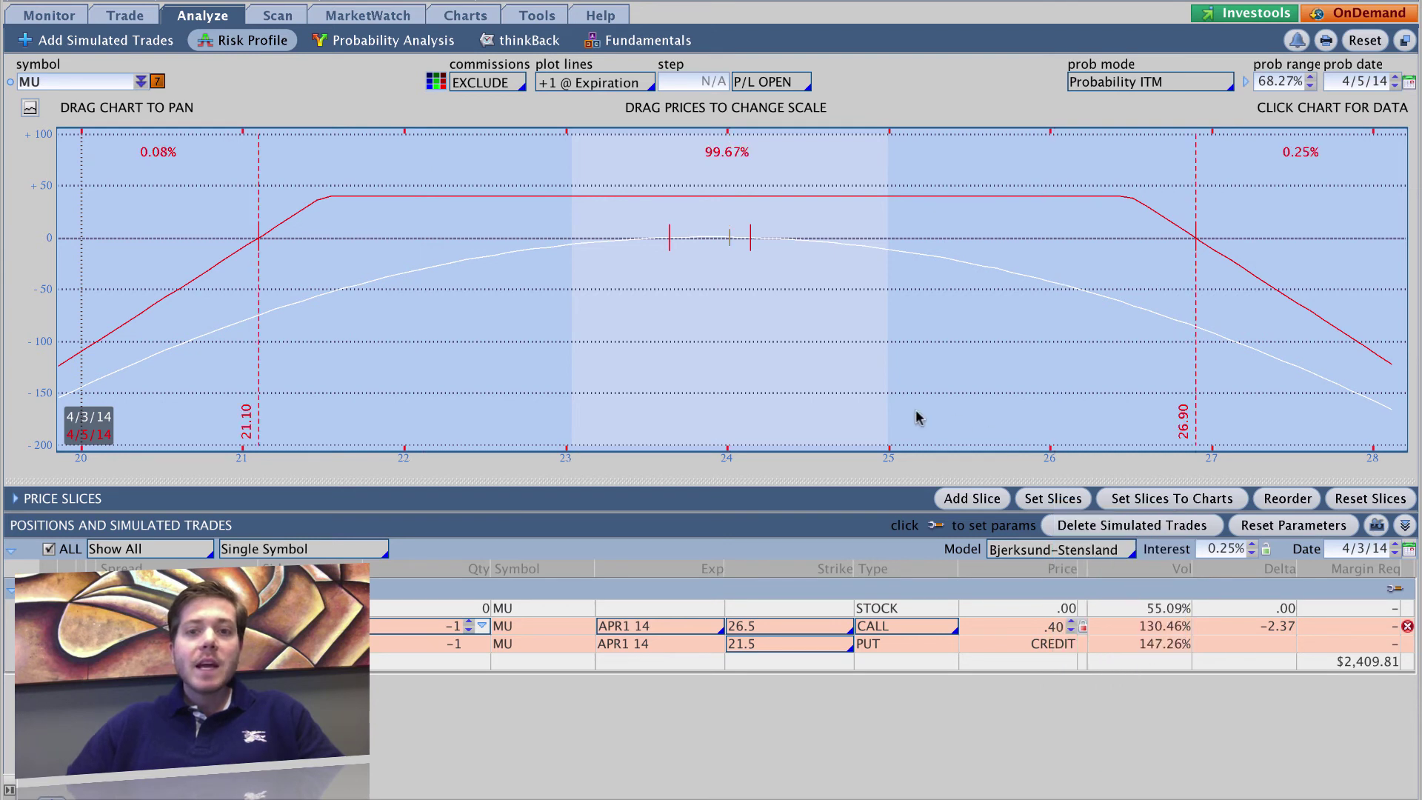
left_click(663, 427)
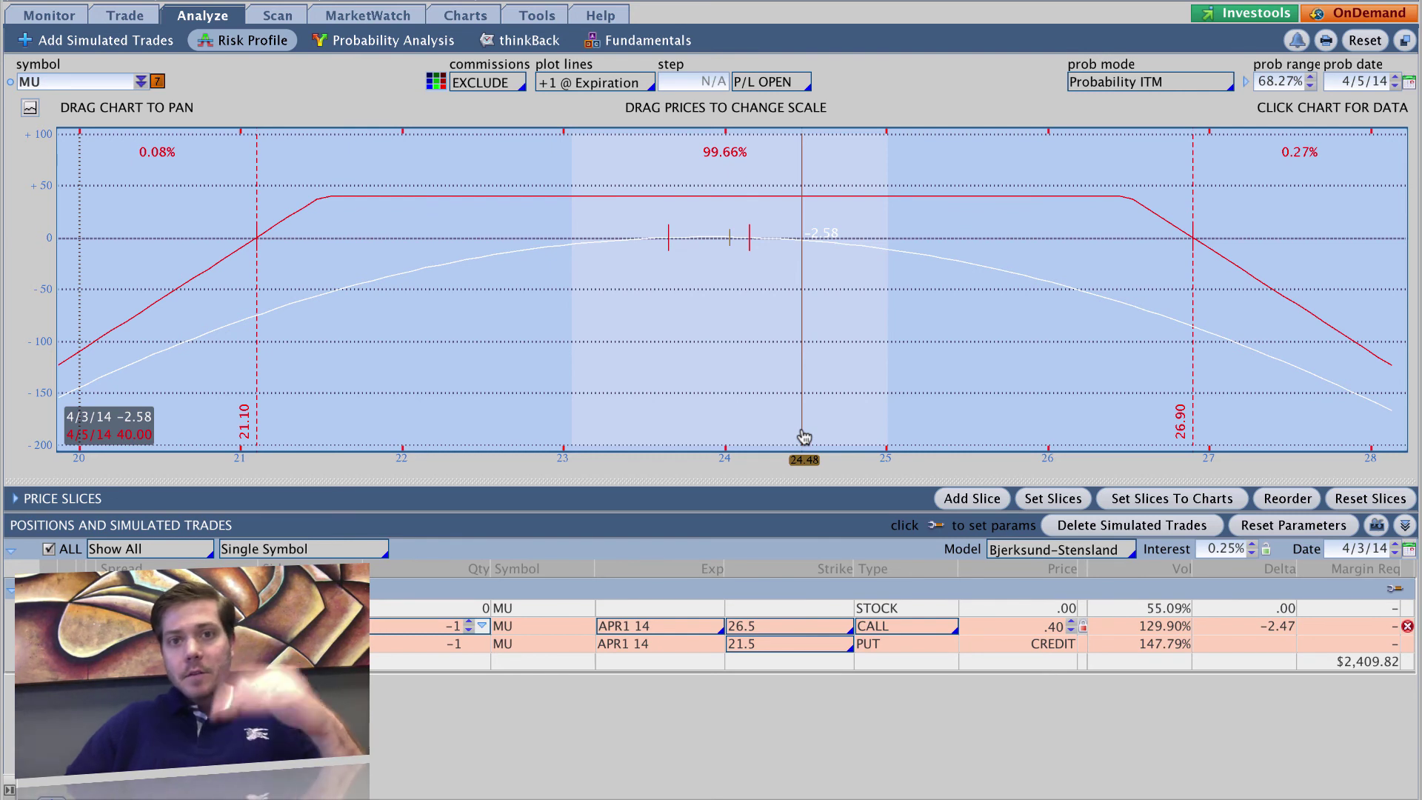
left_click(1152, 501)
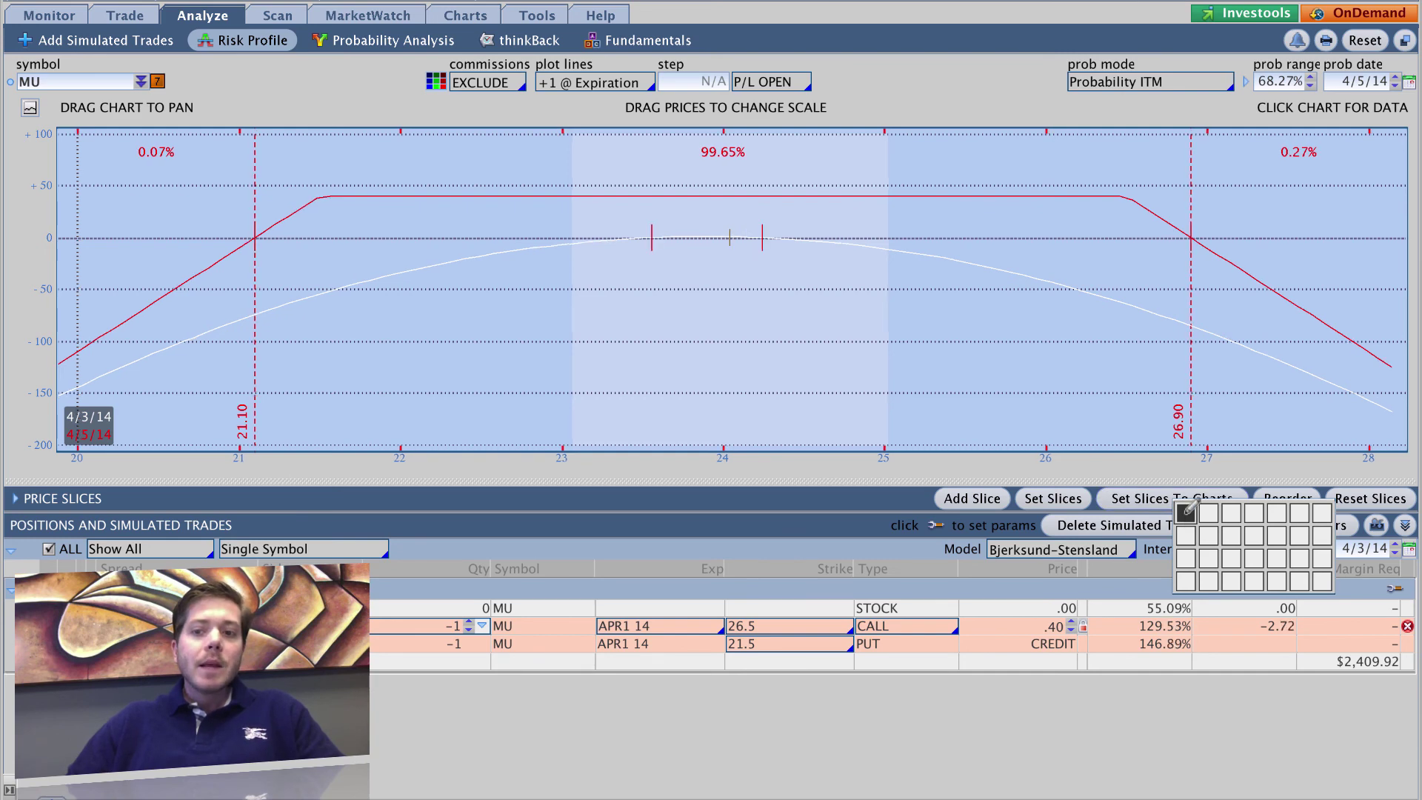
left_click(1185, 513)
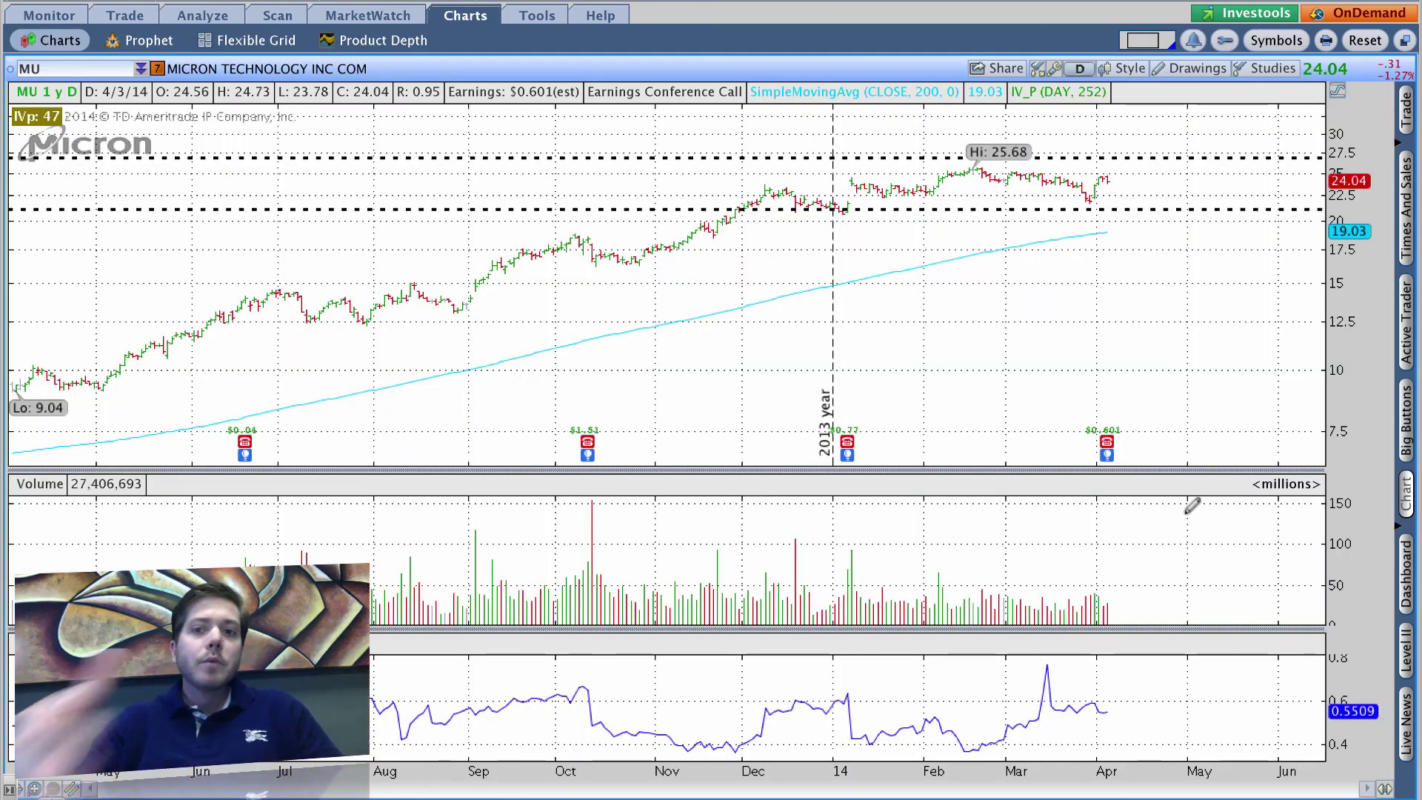